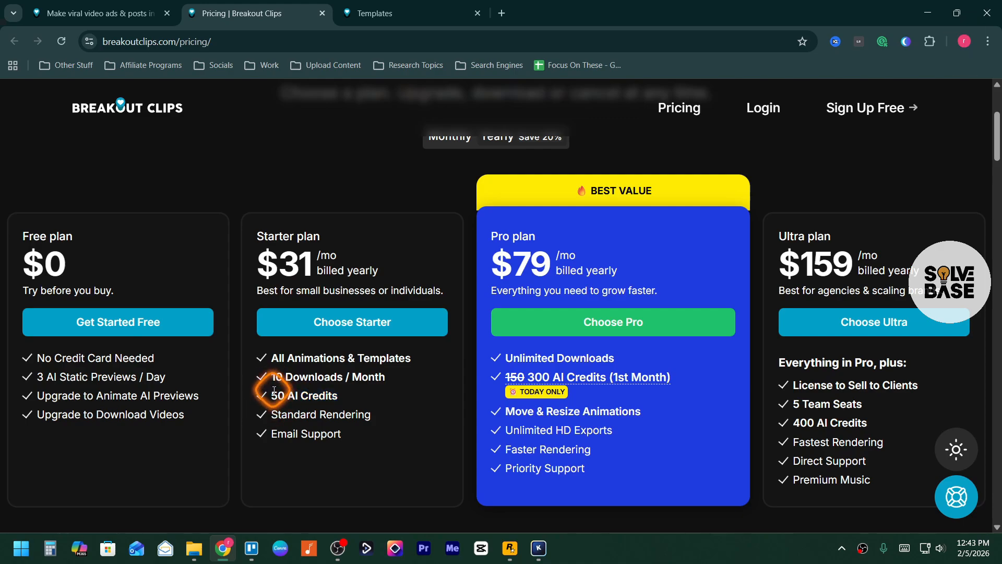
# Step: Switch to the Breakout Clips templates page and open the AI Studio tool for creating custom animations
pyautogui.hotkey('ctrl', 'Tab')
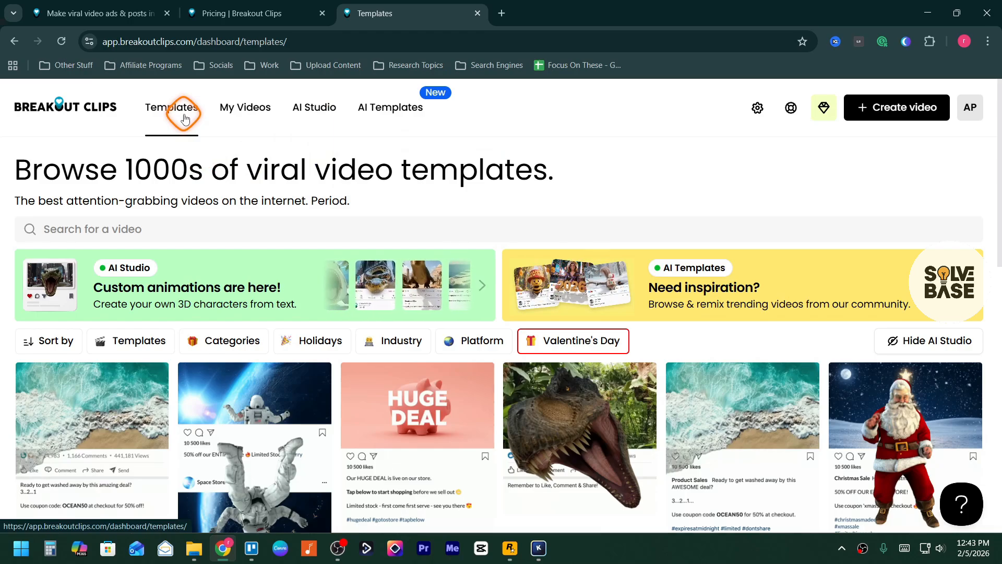
pyautogui.moveTo(306, 110)
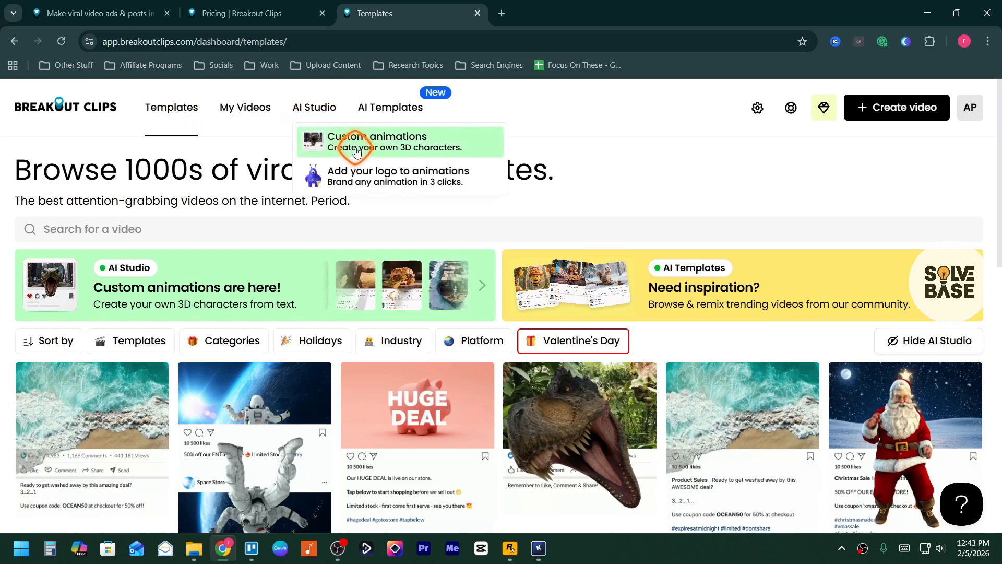
pyautogui.click(383, 150)
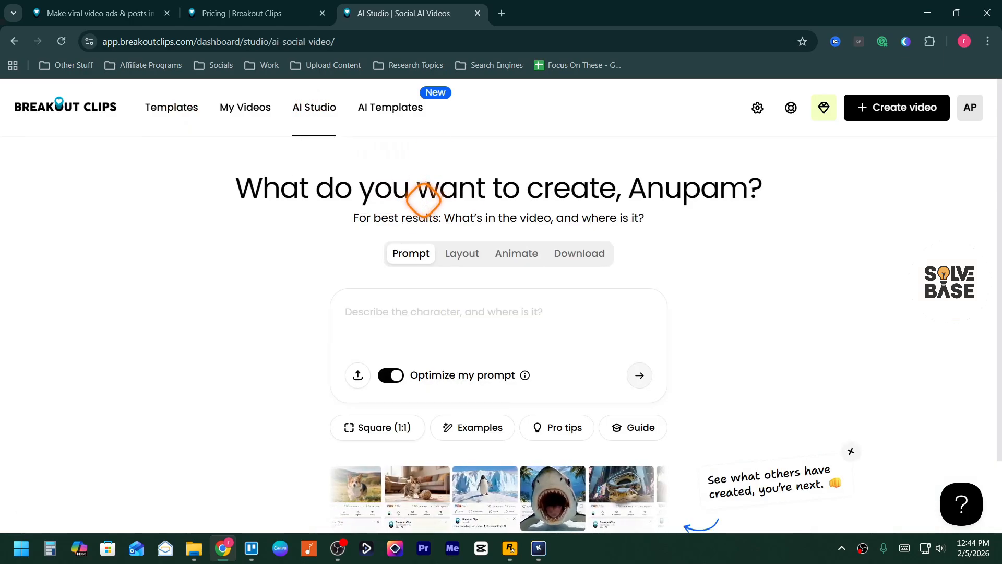
# Step: Browse the community videos and open the featured Stormtrooper barista video
pyautogui.click(398, 313)
pyautogui.scroll(-1, 355, 315)
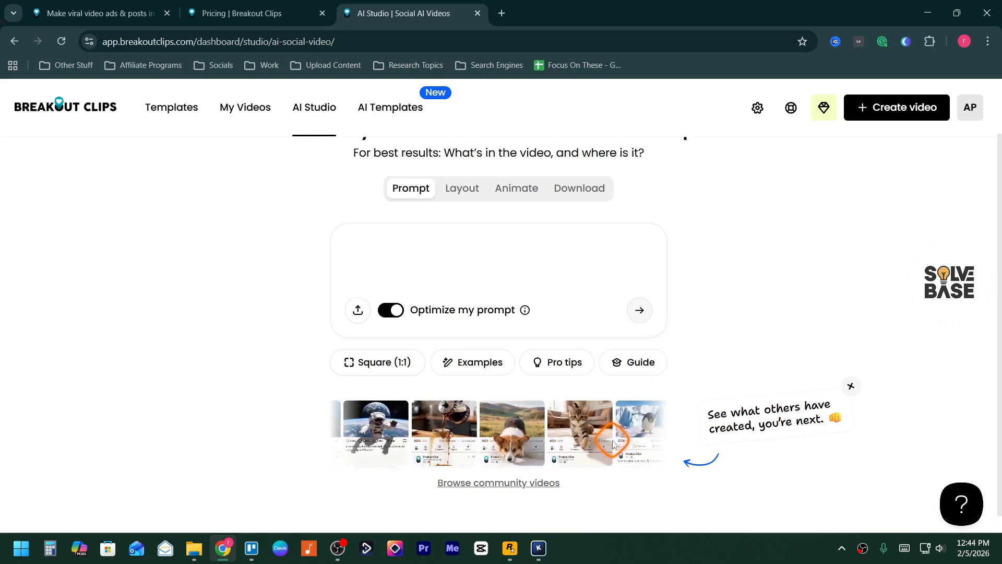
pyautogui.click(498, 484)
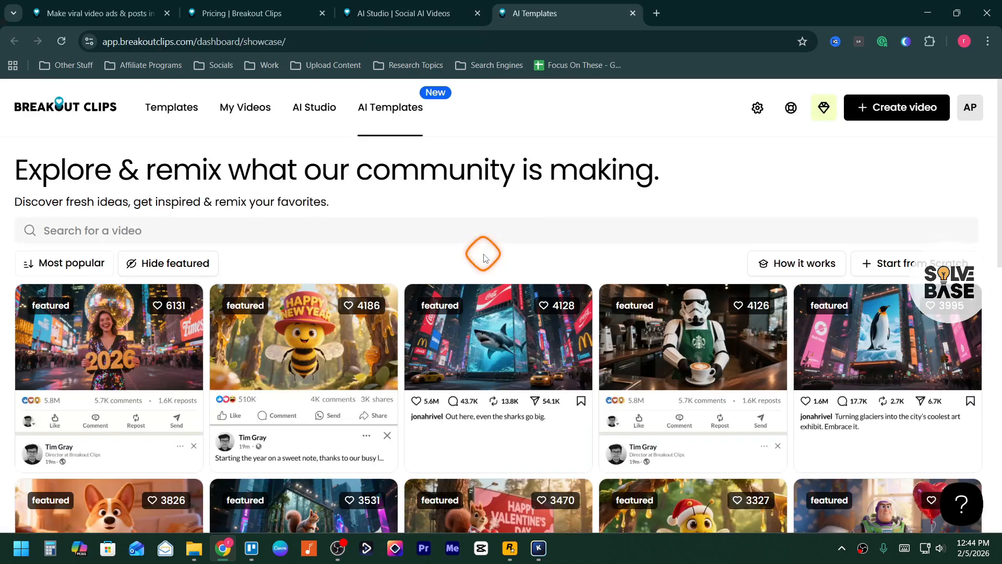
pyautogui.scroll(-1, 530, 183)
pyautogui.moveTo(703, 268)
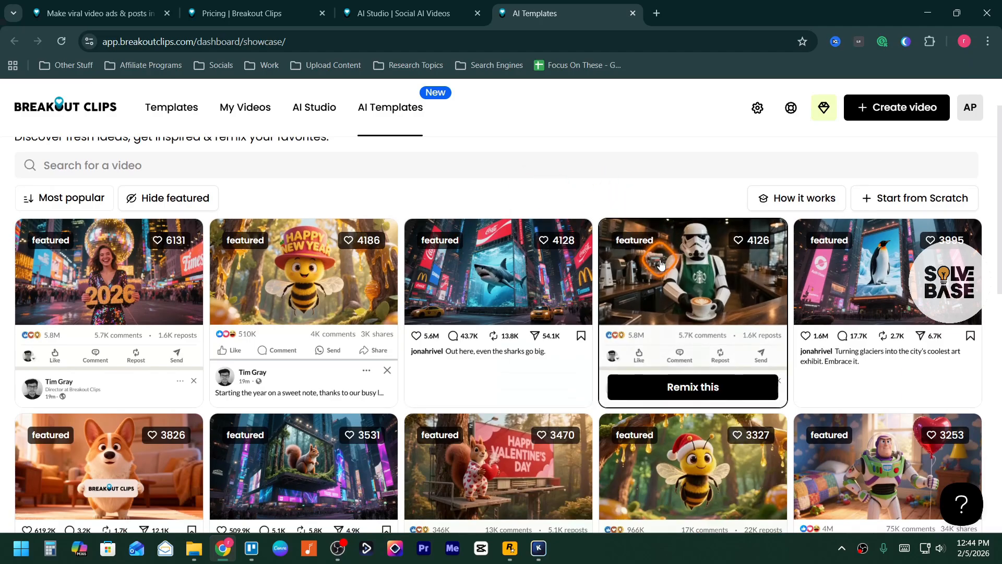
pyautogui.click(704, 323)
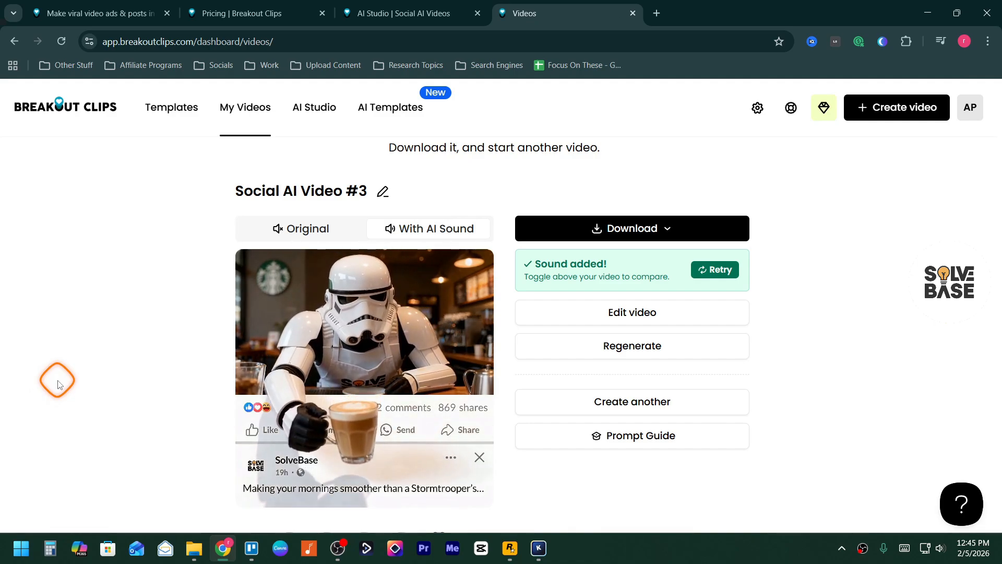
# Step: Start a remix of the featured Stormtrooper barista template from AI Templates, using the same prompt
pyautogui.click(389, 114)
pyautogui.moveTo(688, 459)
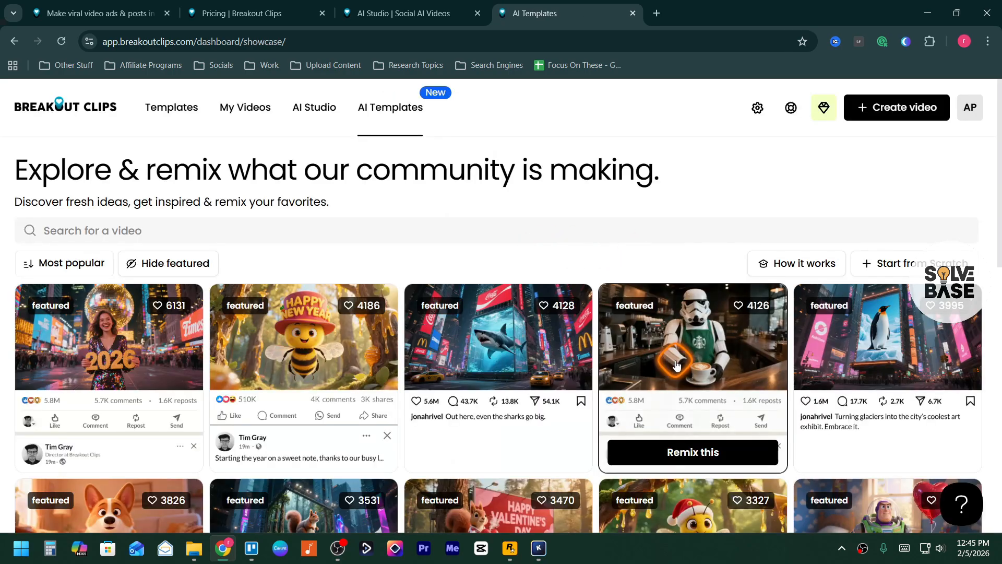
pyautogui.click(689, 460)
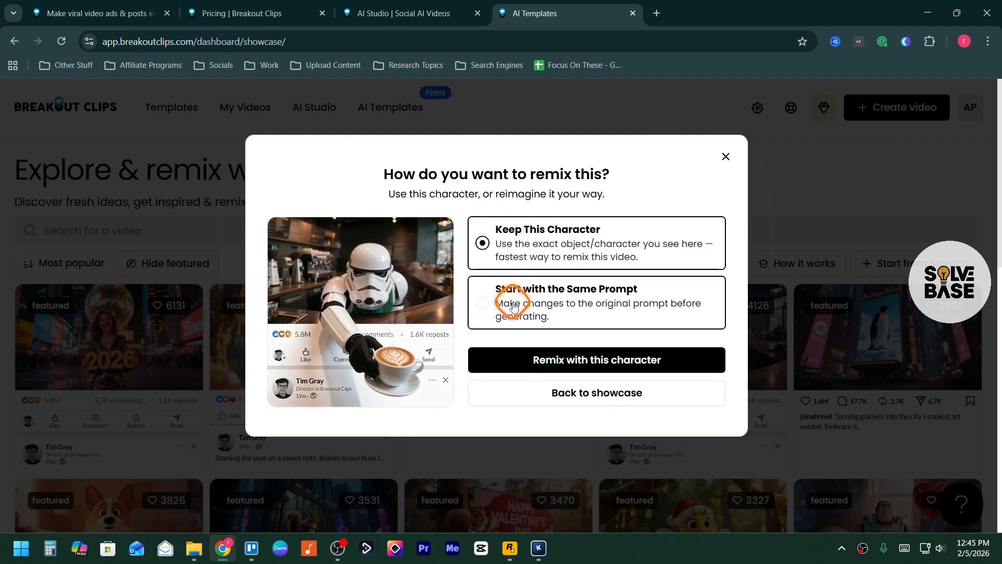
pyautogui.click(530, 305)
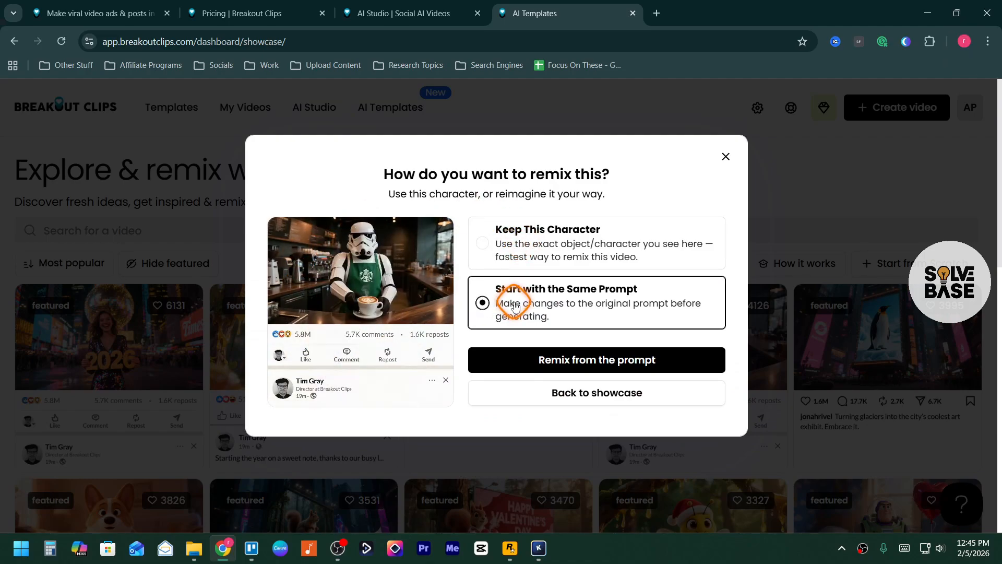
pyautogui.click(588, 359)
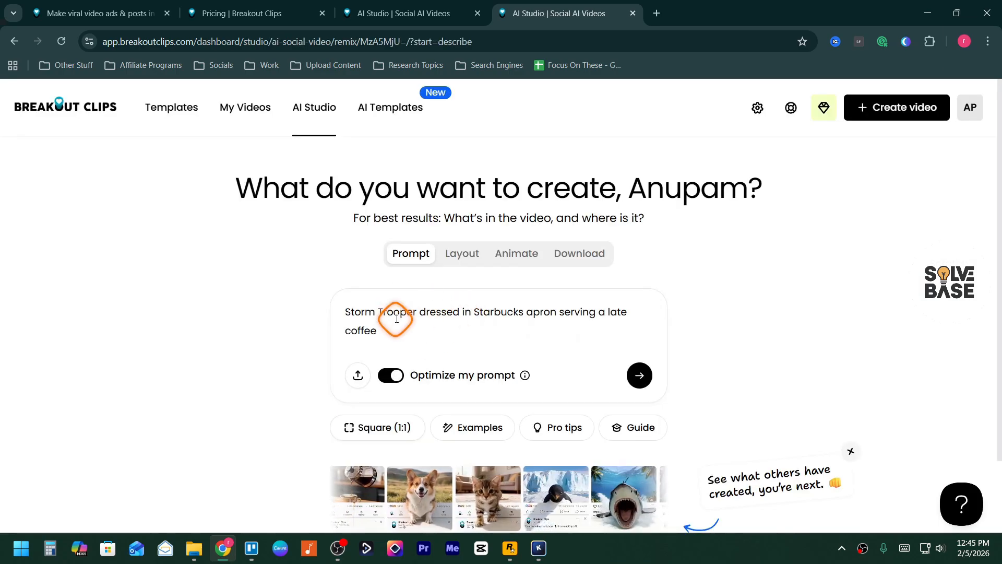
# Step: Change the prompt to "Storm Trooper dressed in a white apron with the uploaded image on his apron, serving a late coffee in starbucks."
pyautogui.moveTo(474, 311); pyautogui.dragTo(524, 312)
pyautogui.press('BackSpace')
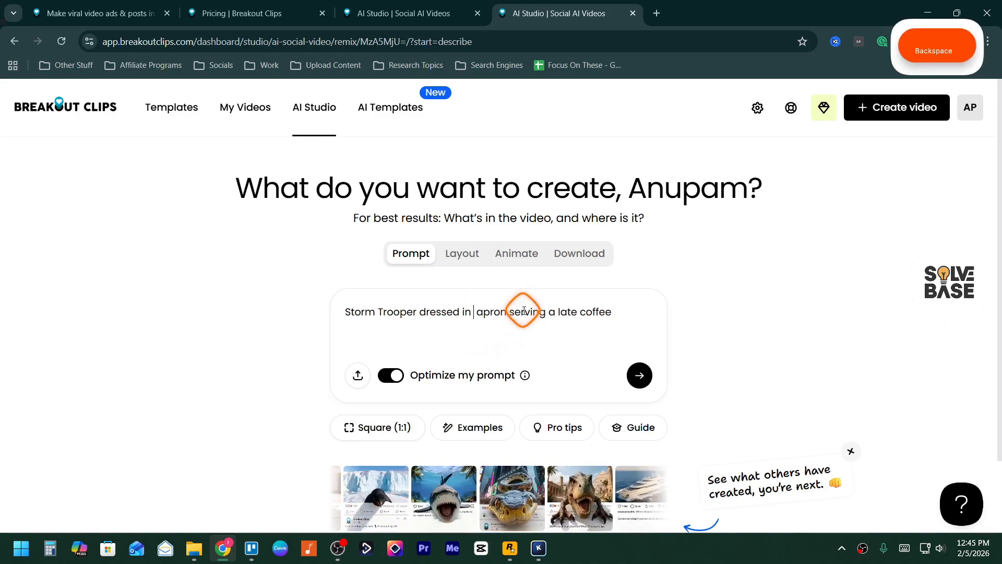
pyautogui.write('a ')
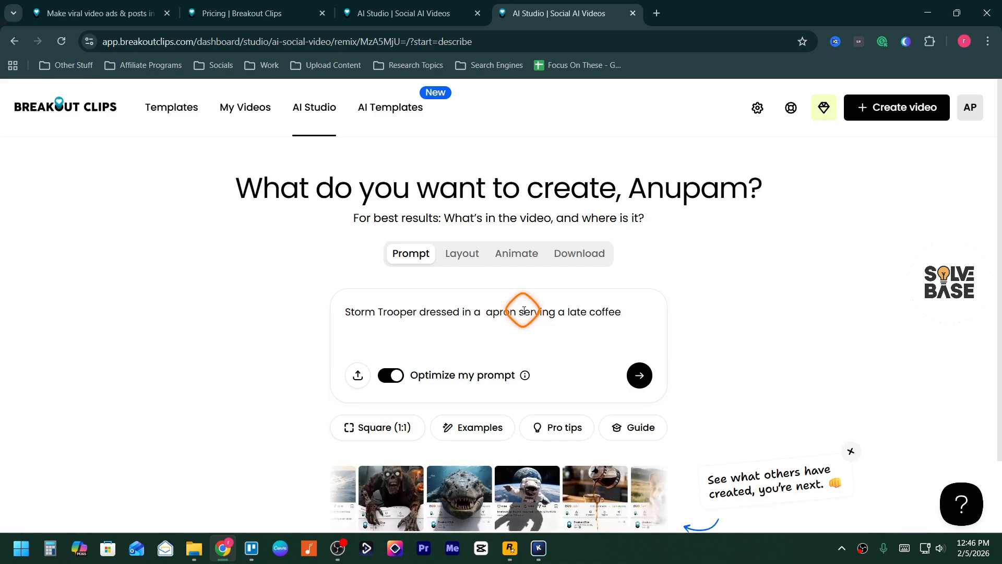
pyautogui.write('white')
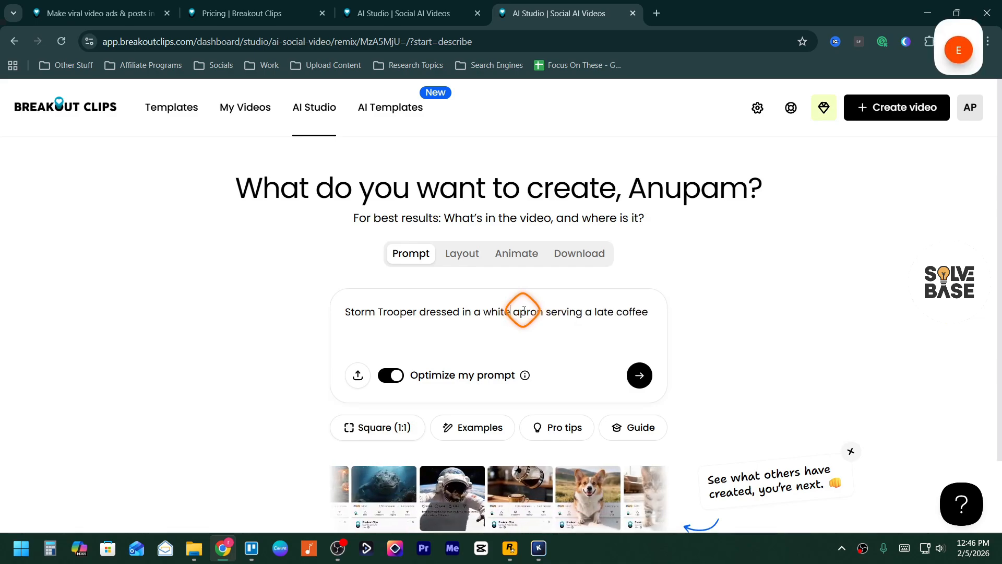
pyautogui.write('with the uploaded image on his apron,')
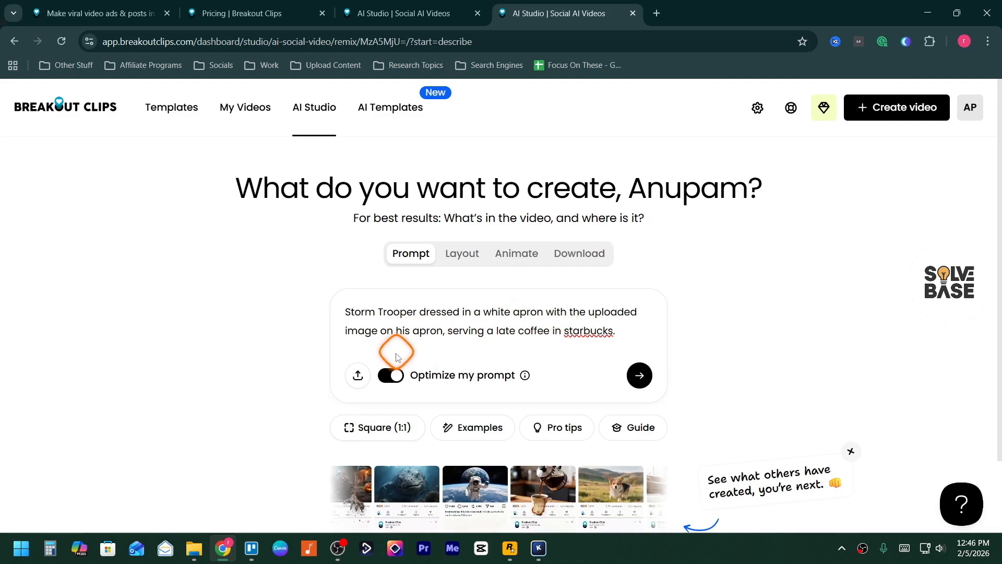
# Step: Attach "Logo 1080 Solvebase.png" to the remix prompt and look through the image upload tips
pyautogui.click(357, 375)
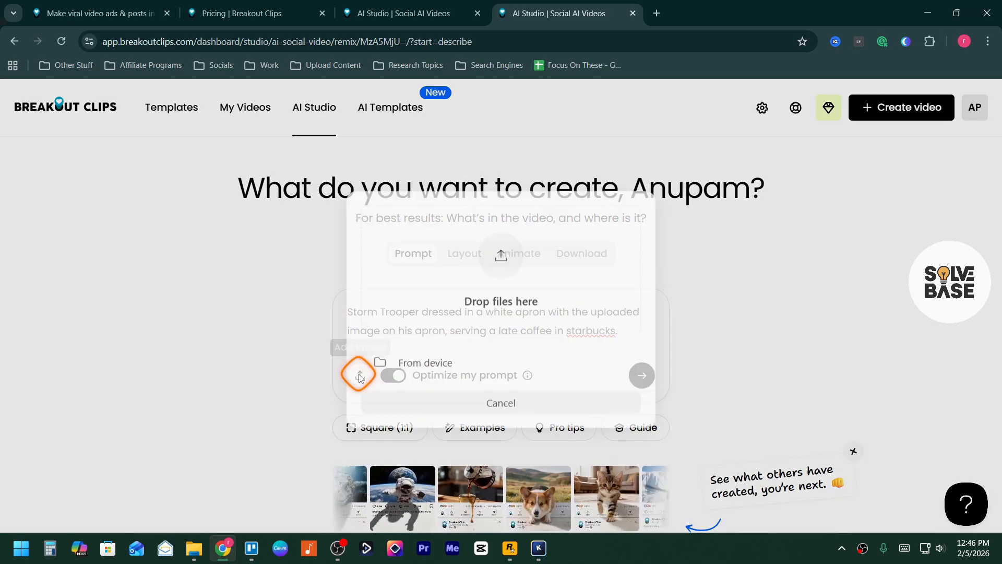
pyautogui.click(481, 272)
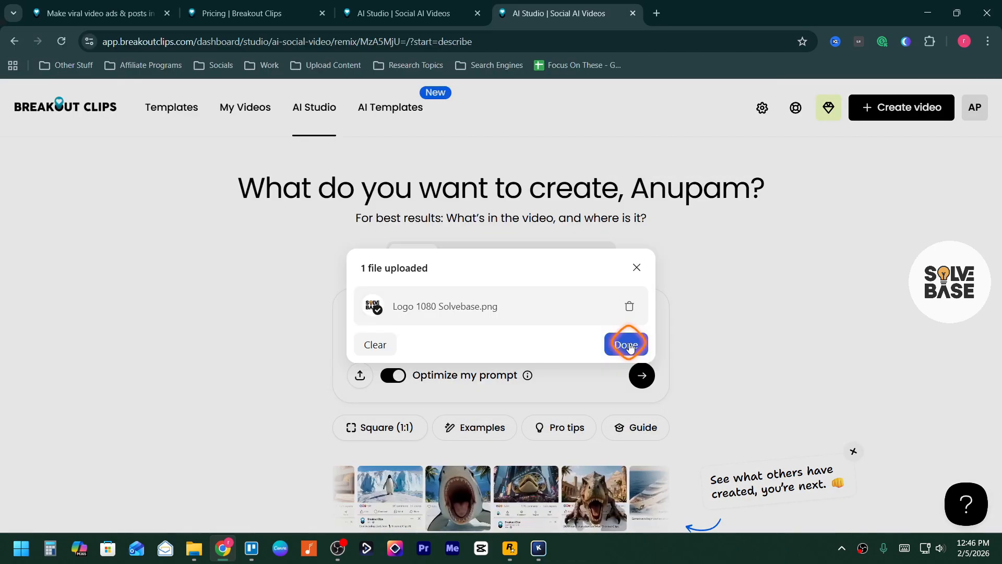
pyautogui.click(628, 343)
pyautogui.scroll(-3, 522, 373)
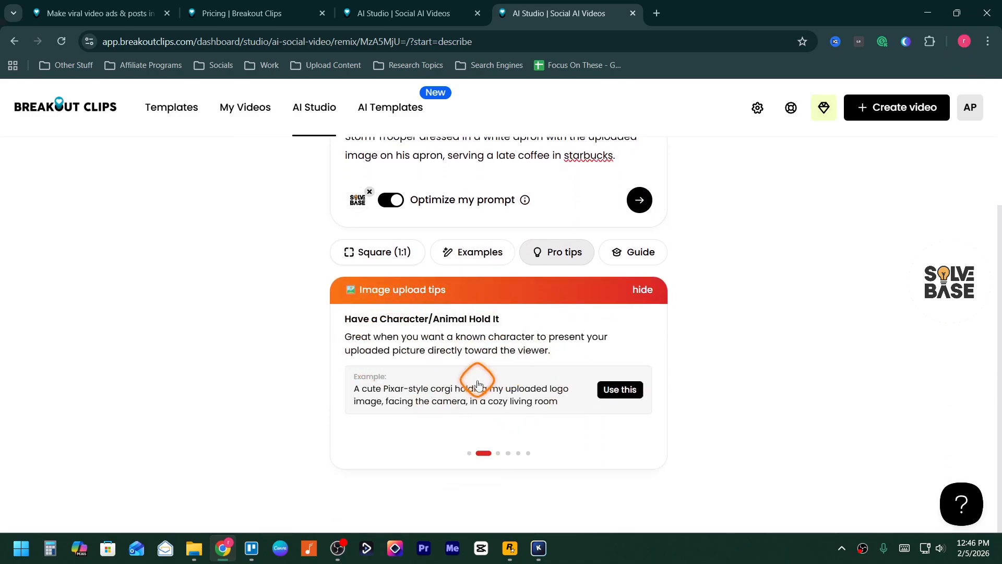
pyautogui.click(497, 453)
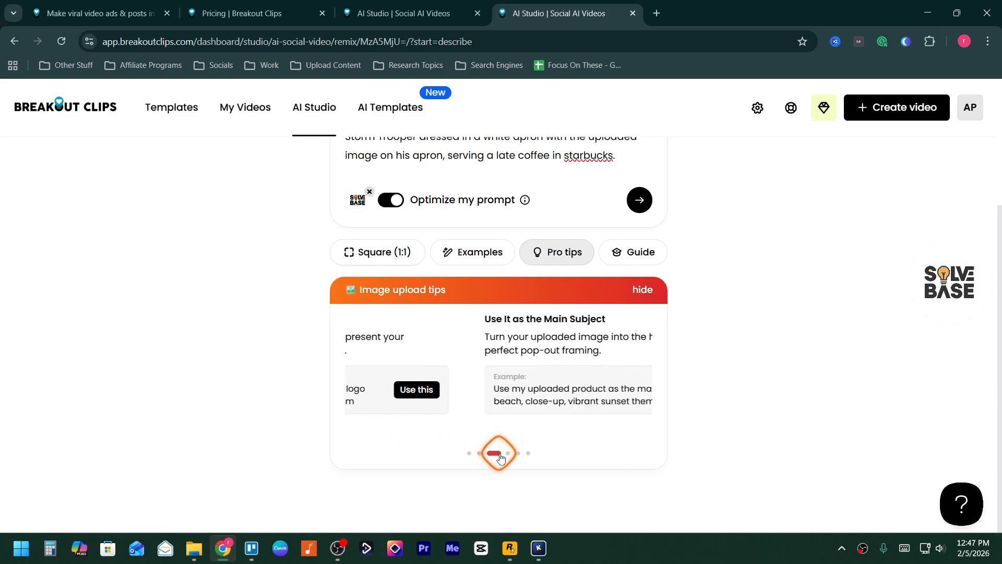
# Step: Close the remix page and view the example prompts on the blank AI Studio page
pyautogui.hotkey('ctrl', 'w')
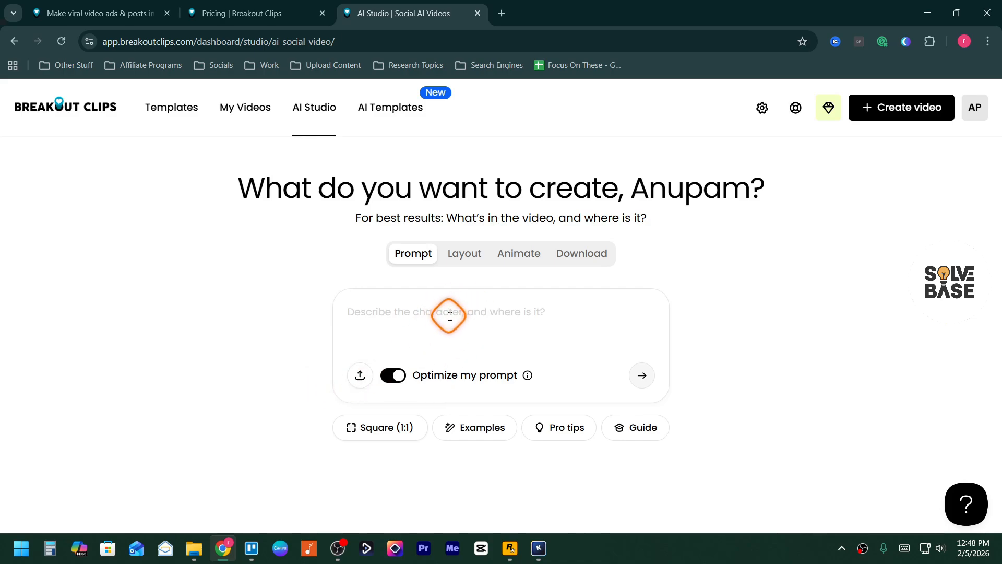
pyautogui.click(480, 431)
pyautogui.scroll(-2, 330, 413)
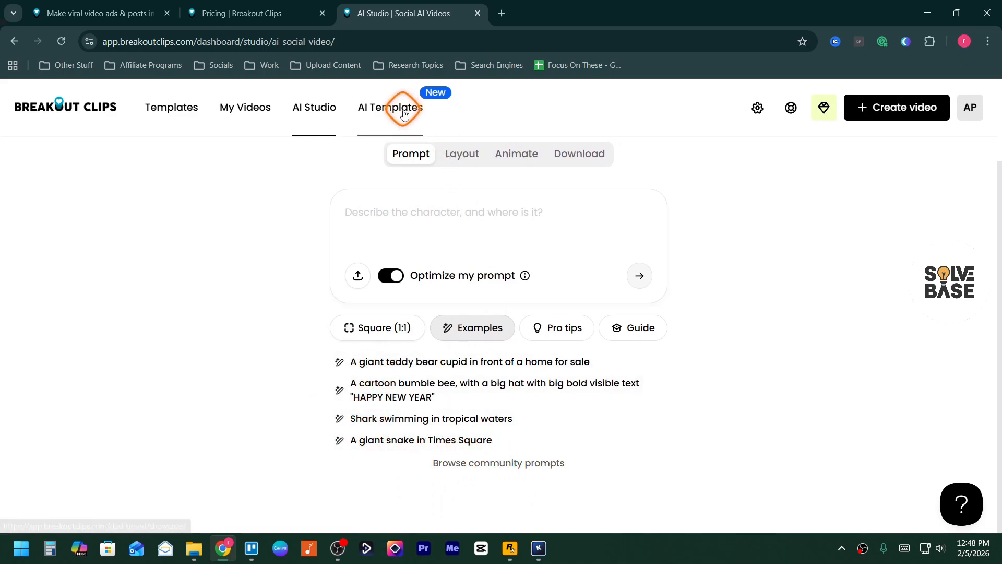
# Step: Upload the SolveBase logo from the Logo folder as the image for the new prompt
pyautogui.click(358, 275)
pyautogui.click(497, 281)
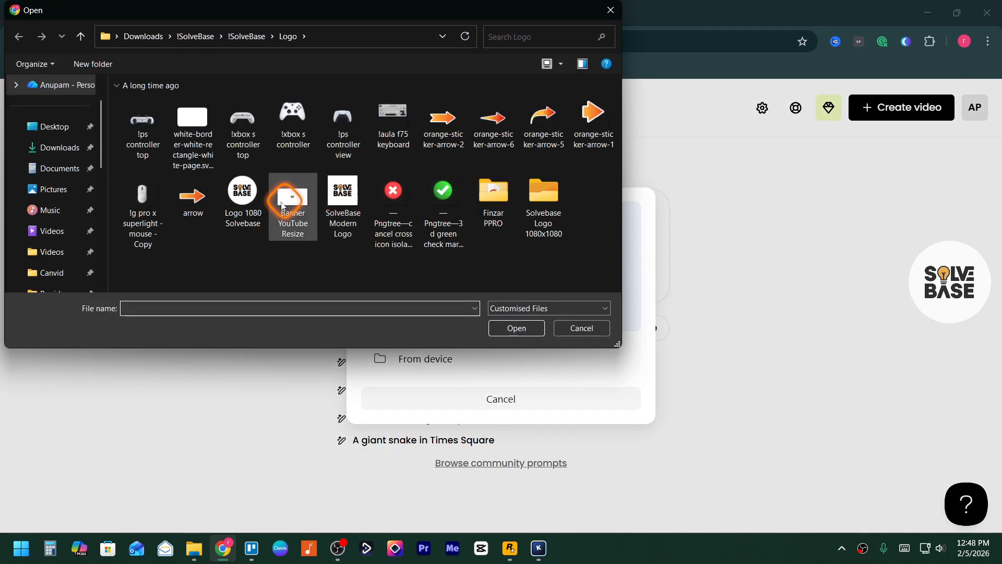
pyautogui.doubleClick(281, 201)
pyautogui.scroll(-1, 472, 347)
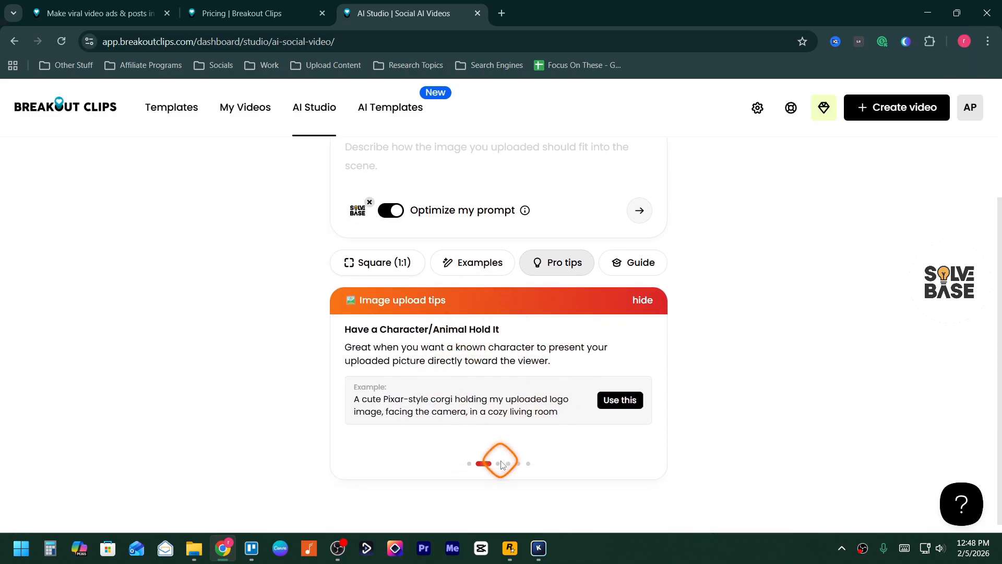
# Step: Use the example prompt about a Pixar-style corgi holding the uploaded logo and submit it with prompt optimization enabled
pyautogui.click(621, 400)
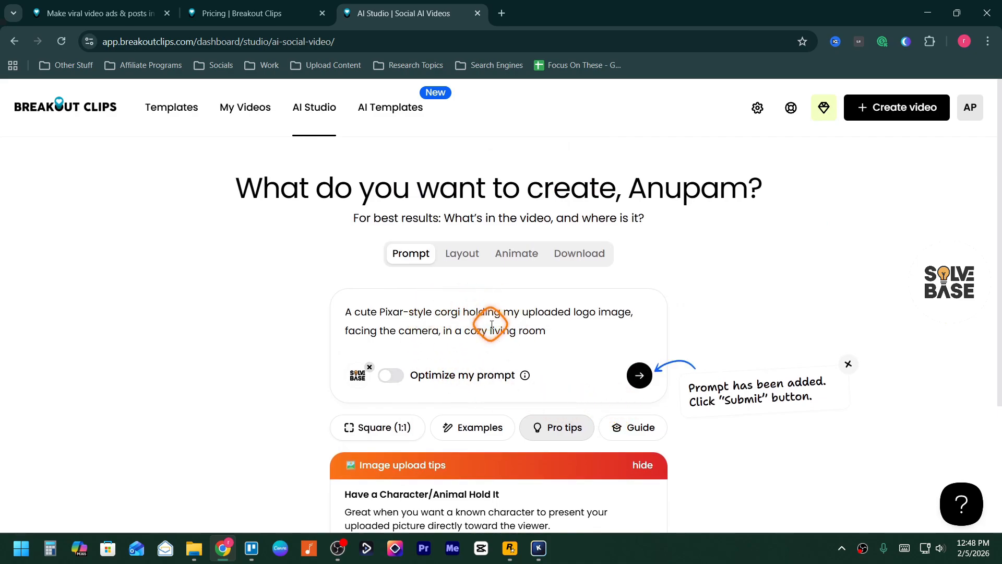
pyautogui.click(395, 378)
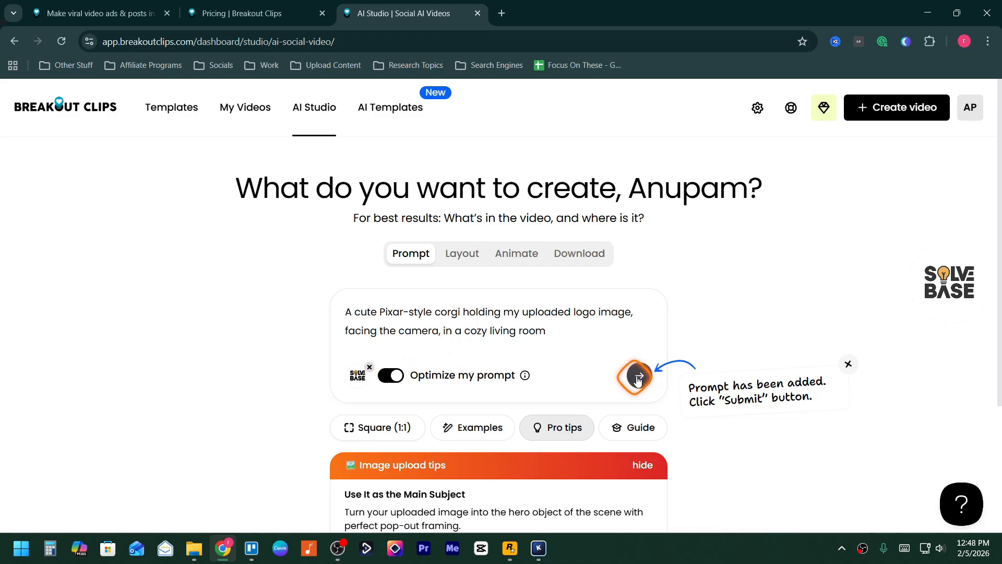
pyautogui.click(639, 380)
# Step: Replace the prompt with the optimized version describing the corgi sitting and holding the logo in its paws
pyautogui.scroll(-2, 430, 369)
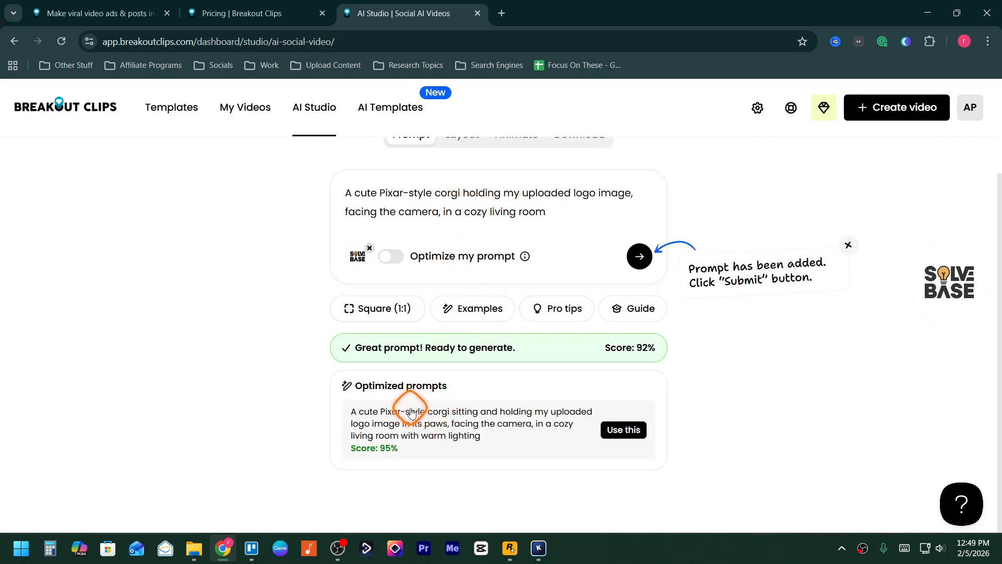
pyautogui.click(621, 431)
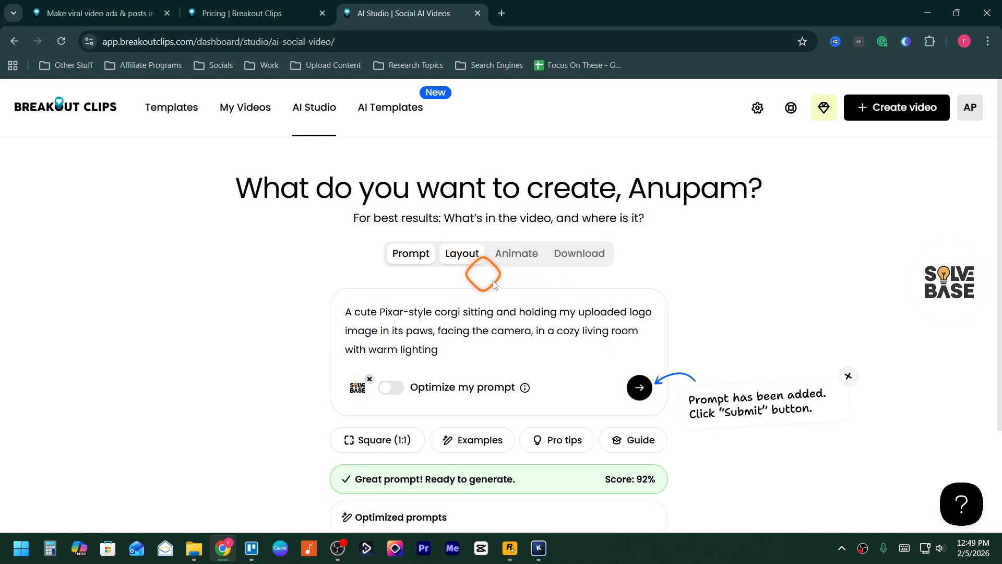
pyautogui.scroll(-3, 494, 285)
pyautogui.scroll(3, 501, 226)
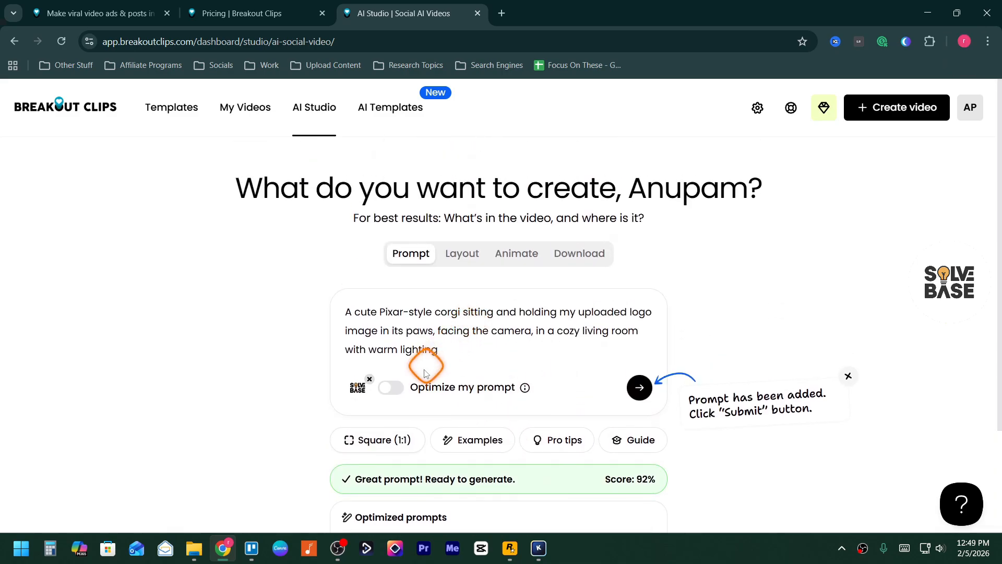
# Step: Try the Story (9:16) and Portrait (4:5) aspect ratios and return to Square (1:1)
pyautogui.click(372, 441)
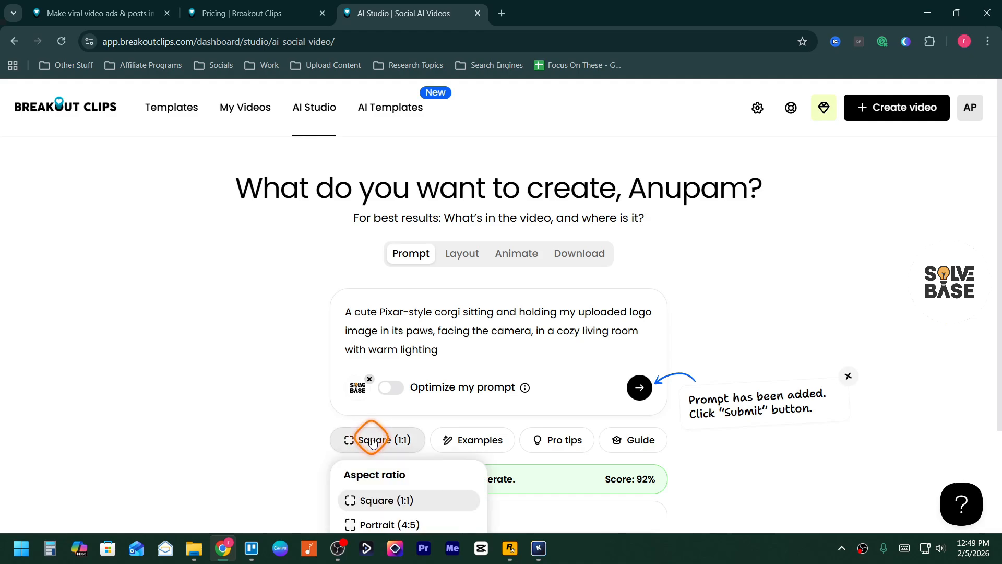
pyautogui.scroll(-3, 368, 440)
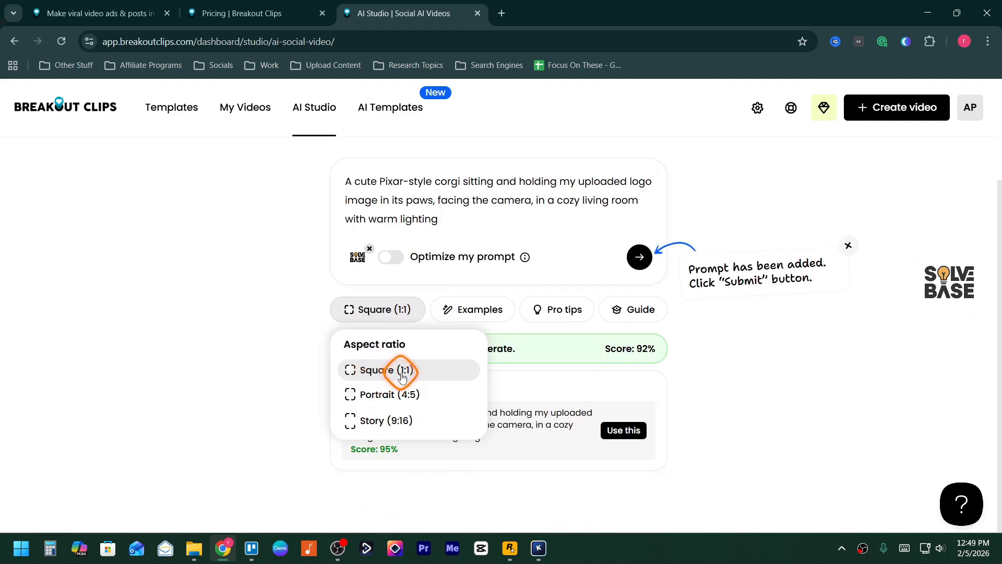
pyautogui.click(386, 420)
pyautogui.click(367, 394)
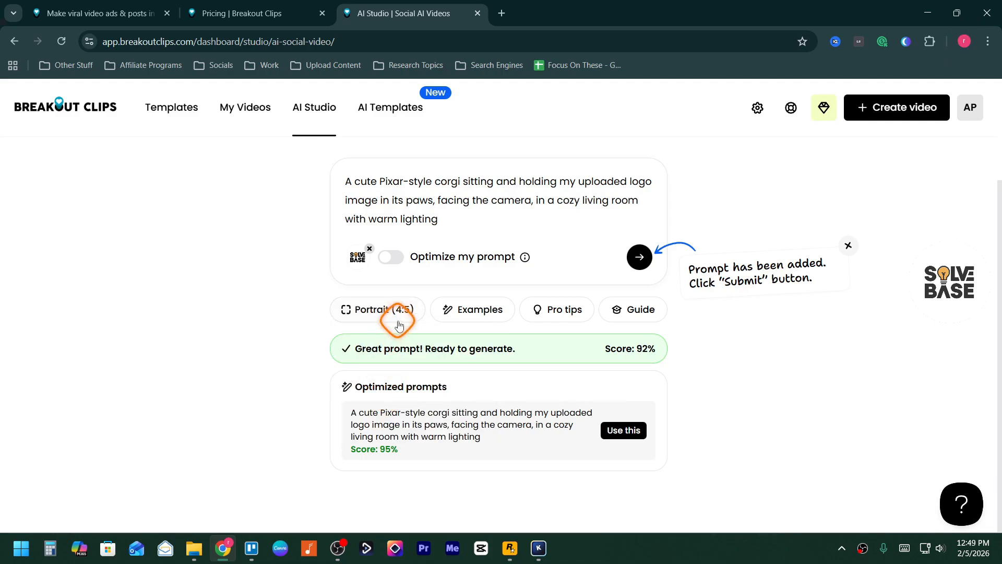
pyautogui.click(395, 315)
pyautogui.click(384, 371)
# Step: Submit the corgi prompt to generate the scene preview and choose the Facebook post layout
pyautogui.scroll(3, 640, 392)
pyautogui.click(639, 388)
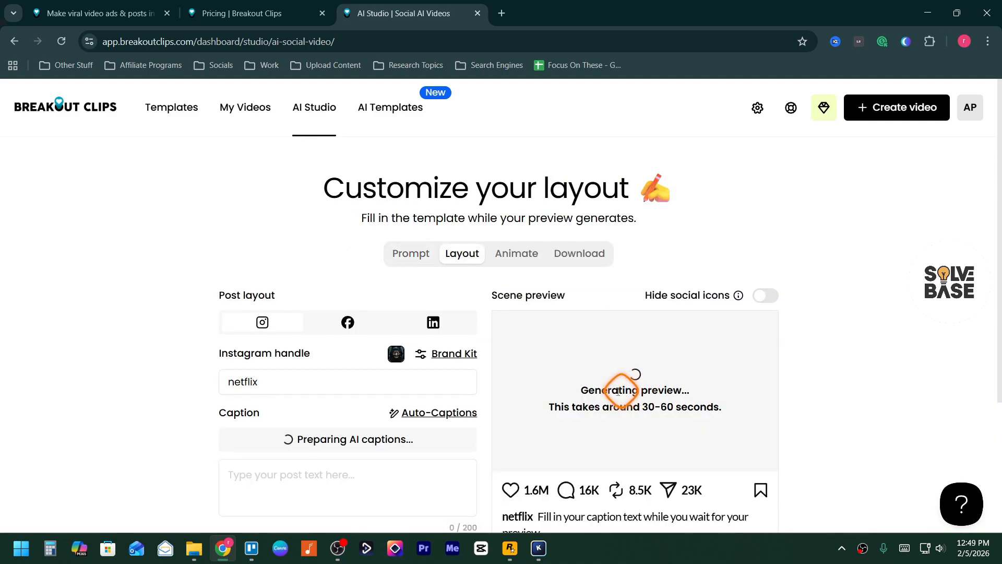
pyautogui.click(417, 319)
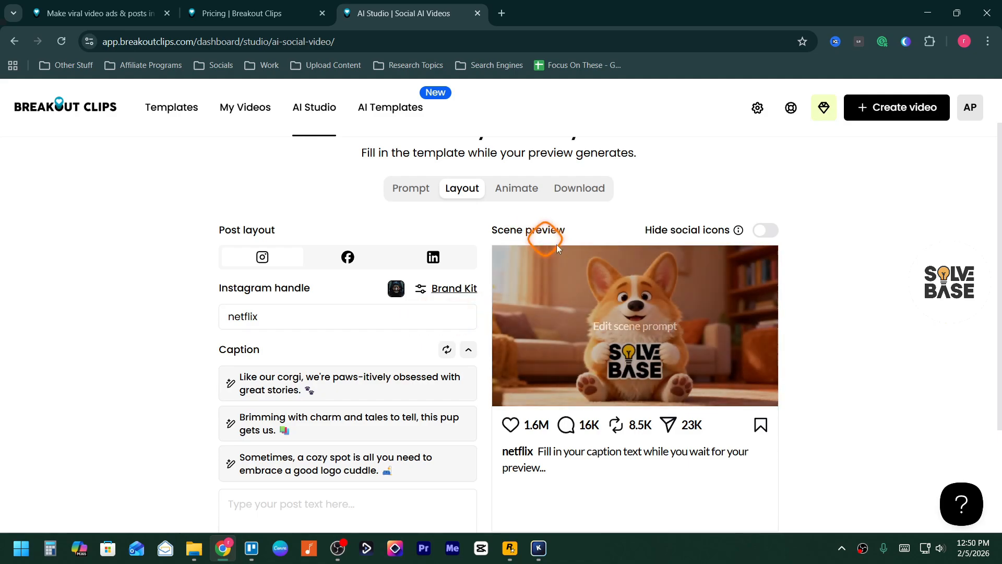
pyautogui.moveTo(647, 350)
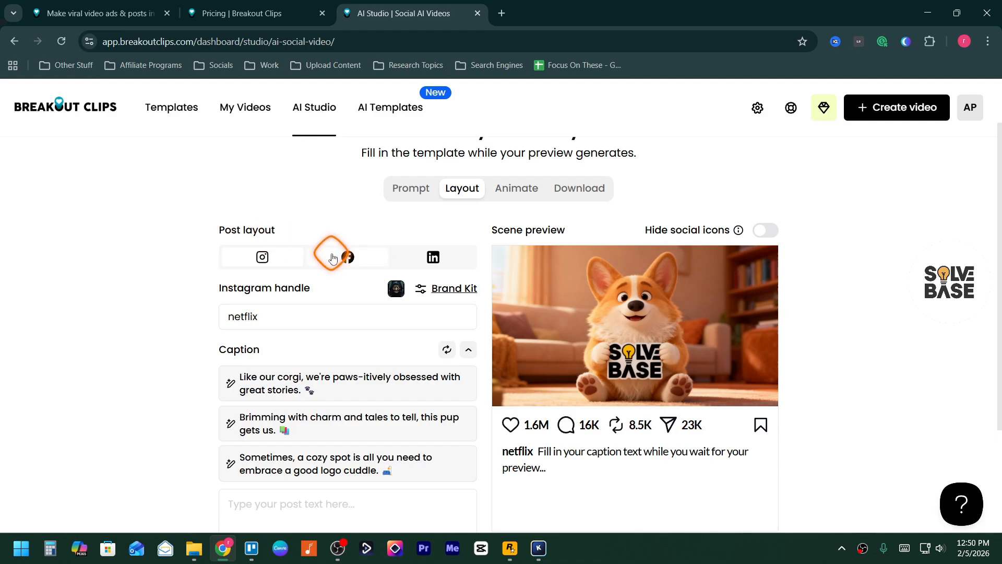
pyautogui.click(349, 260)
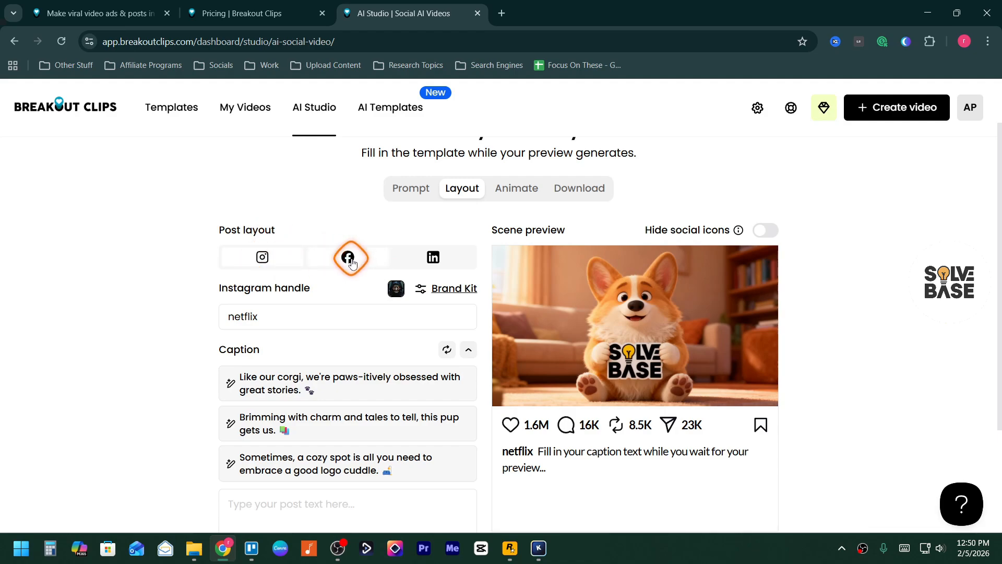
# Step: Preview the post in the LinkedIn layout and switch it to the Instagram layout
pyautogui.click(432, 259)
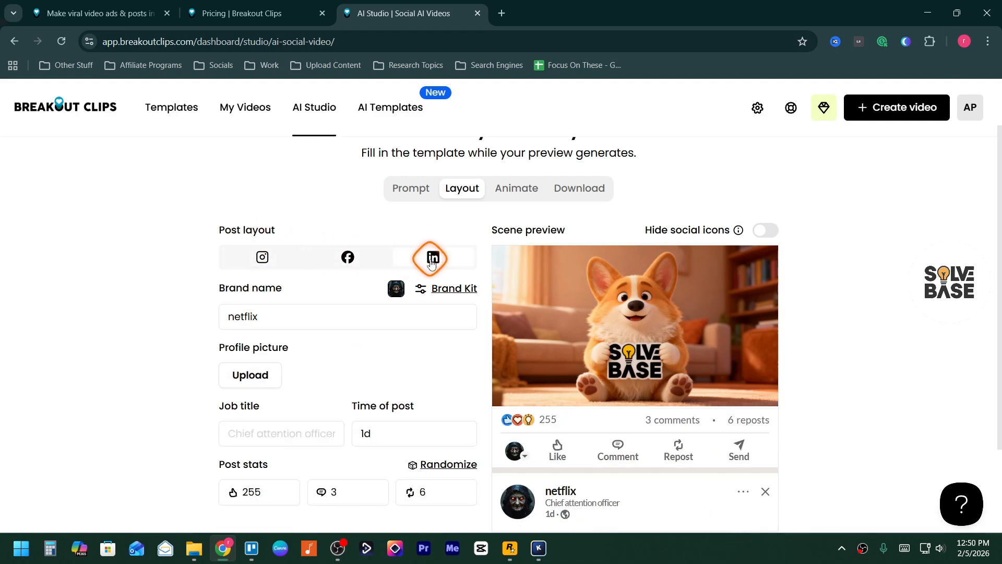
pyautogui.scroll(-3, 577, 381)
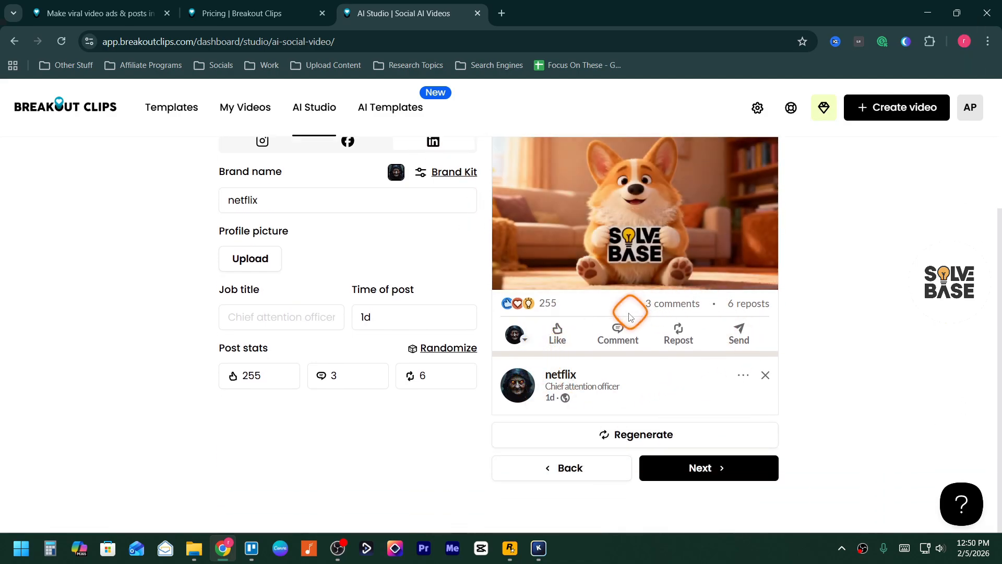
pyautogui.scroll(2, 522, 332)
pyautogui.scroll(1, 521, 332)
pyautogui.click(262, 271)
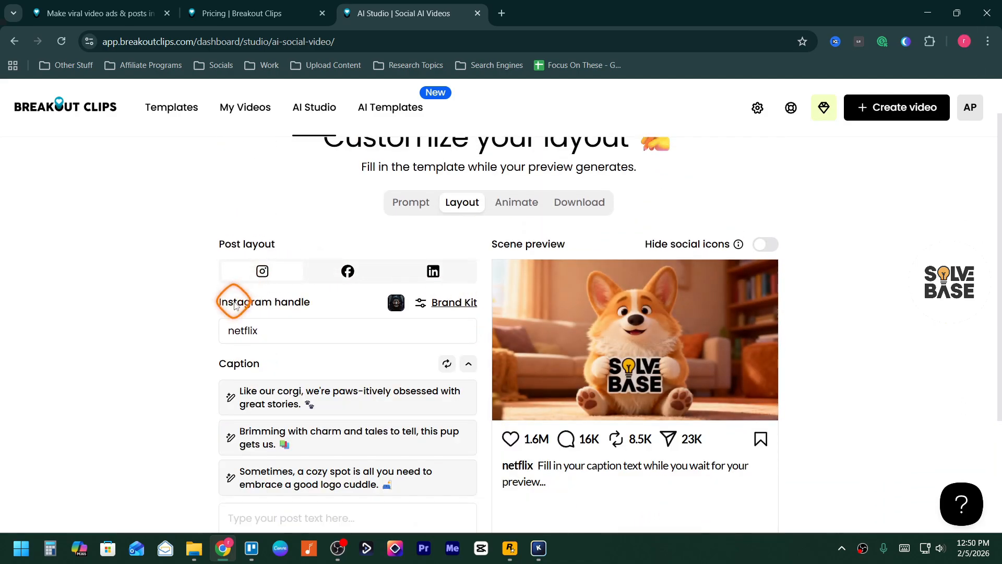
# Step: Open the Brand Kit and save the netflix brand with it set as the default brand
pyautogui.doubleClick(276, 330)
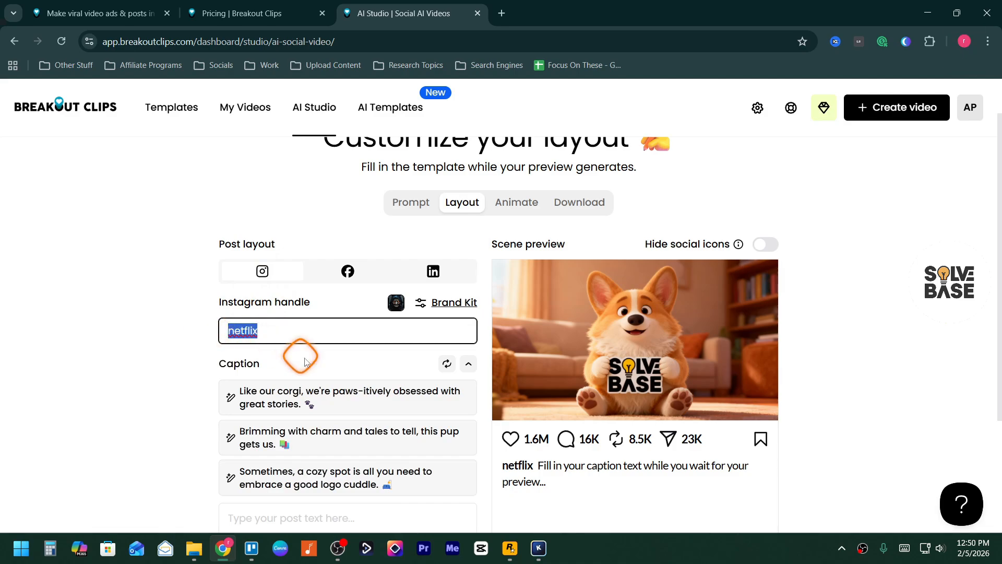
pyautogui.scroll(-1, 308, 357)
pyautogui.click(455, 245)
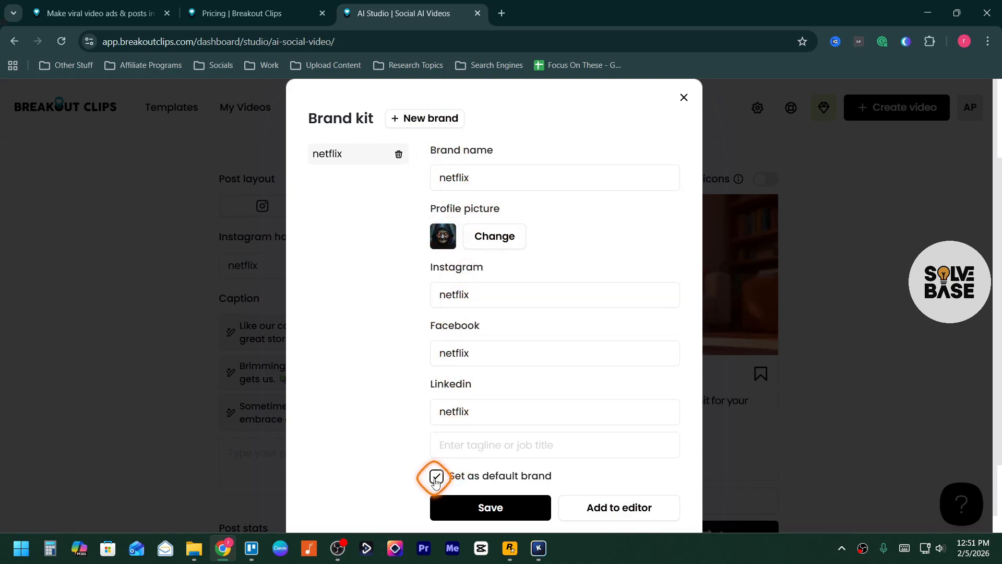
pyautogui.click(474, 436)
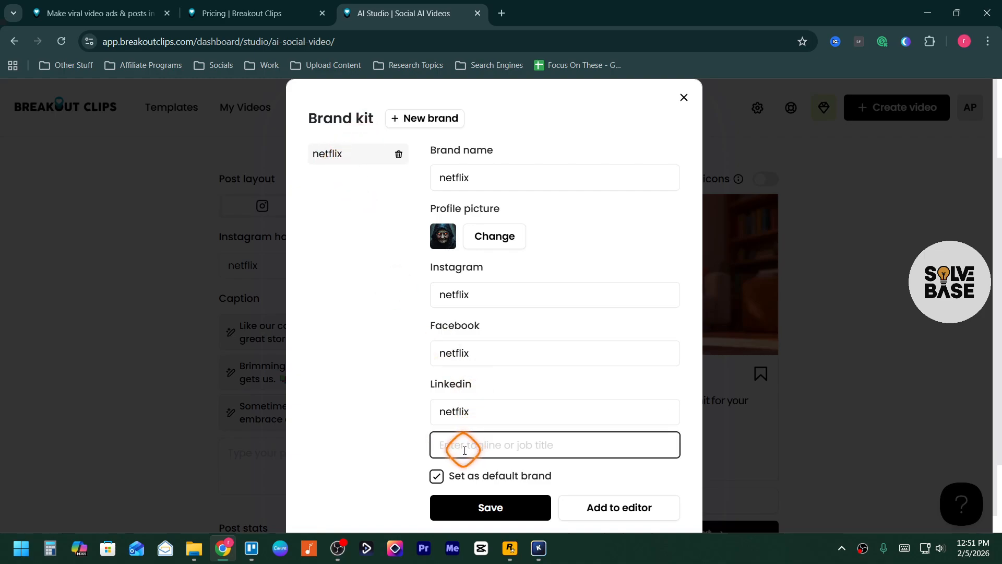
pyautogui.click(436, 477)
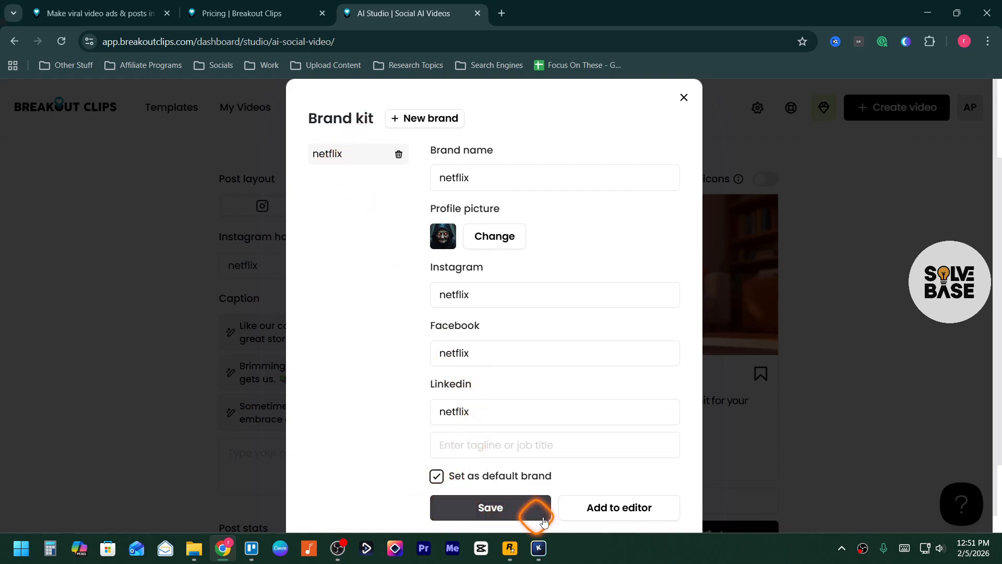
pyautogui.click(528, 507)
# Step: Use the suggested caption "Like our corgi, we're paws-itively obsessed with great stories." as the post text
pyautogui.scroll(-1, 323, 266)
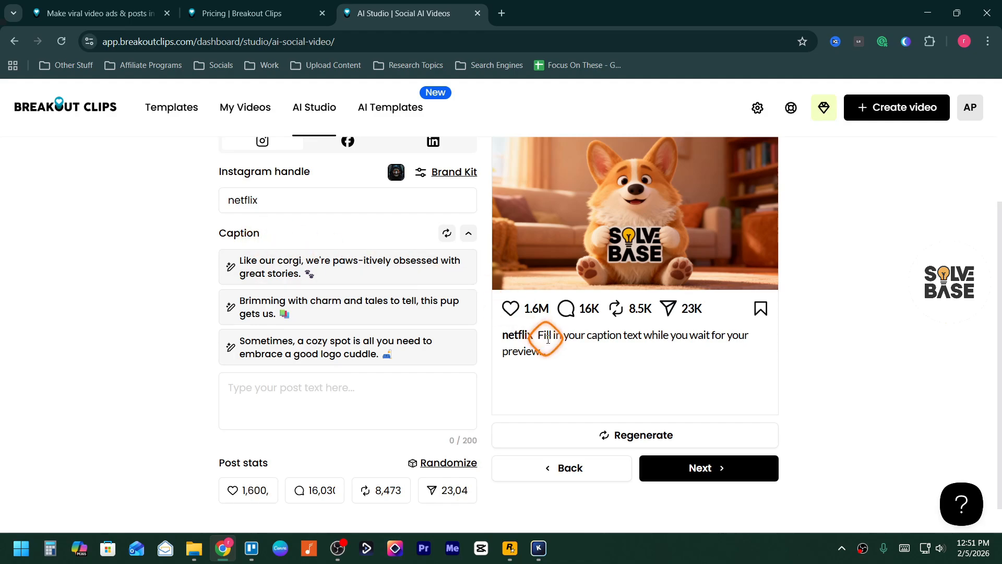
pyautogui.click(269, 403)
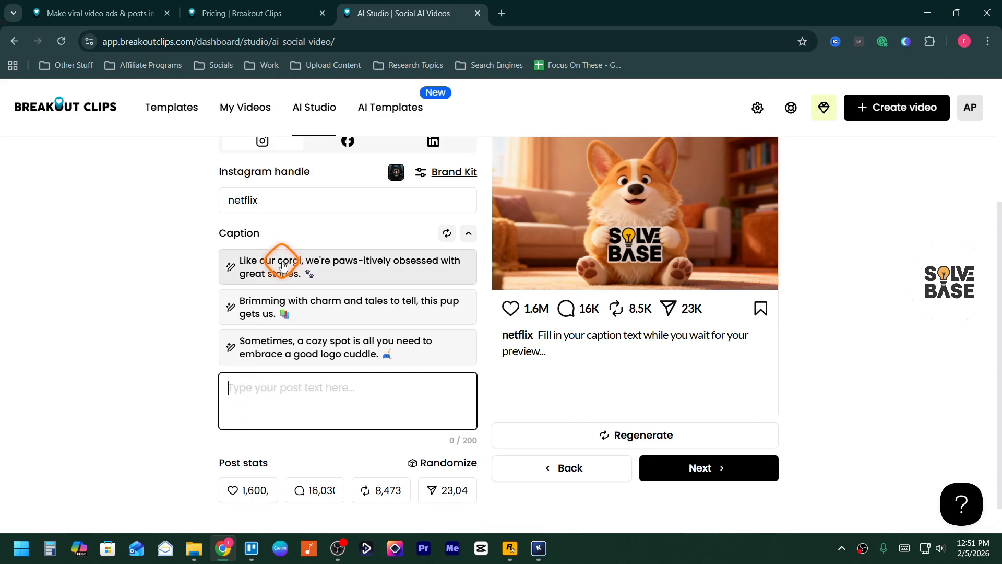
pyautogui.click(468, 235)
pyautogui.click(468, 234)
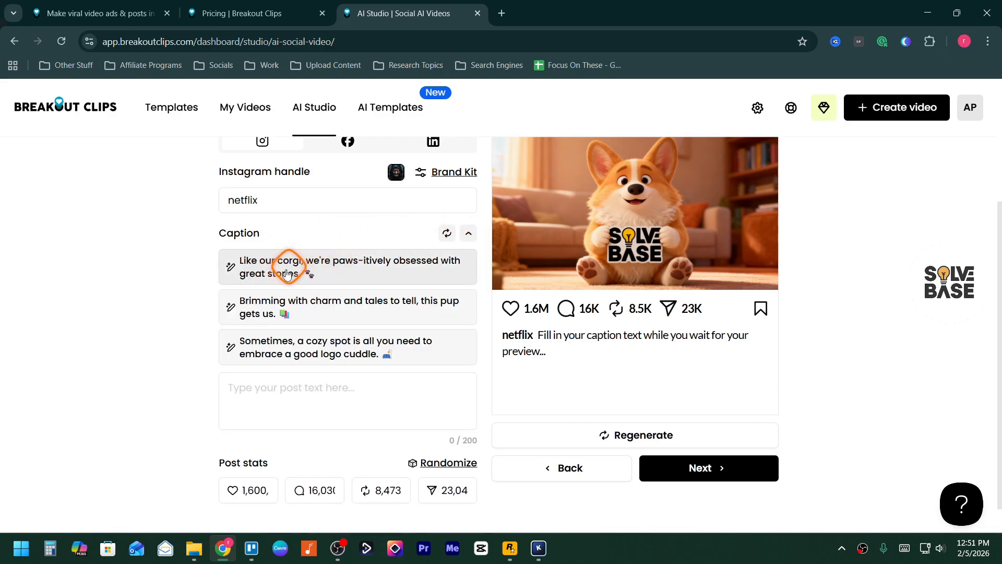
pyautogui.click(285, 270)
pyautogui.click(288, 398)
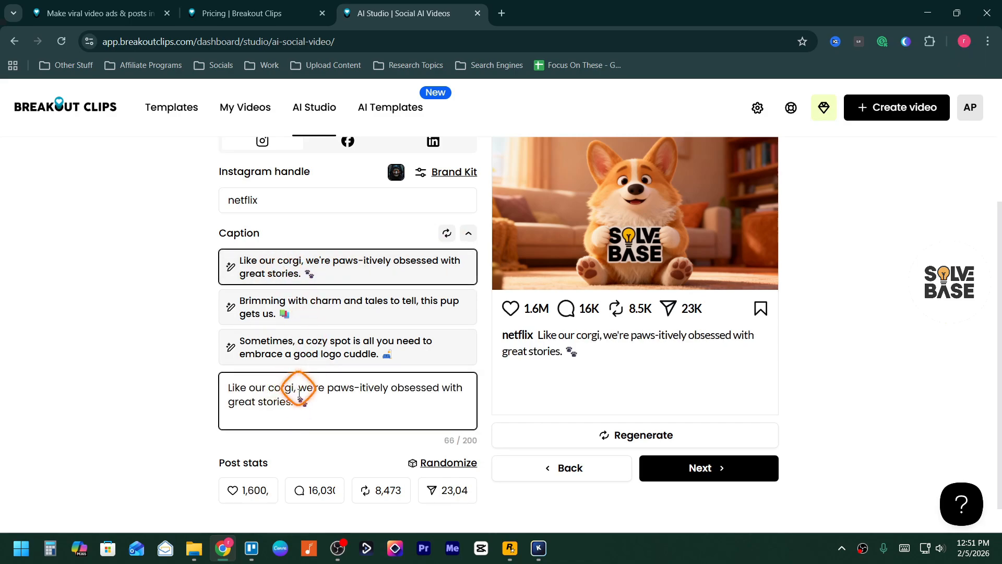
pyautogui.click(593, 377)
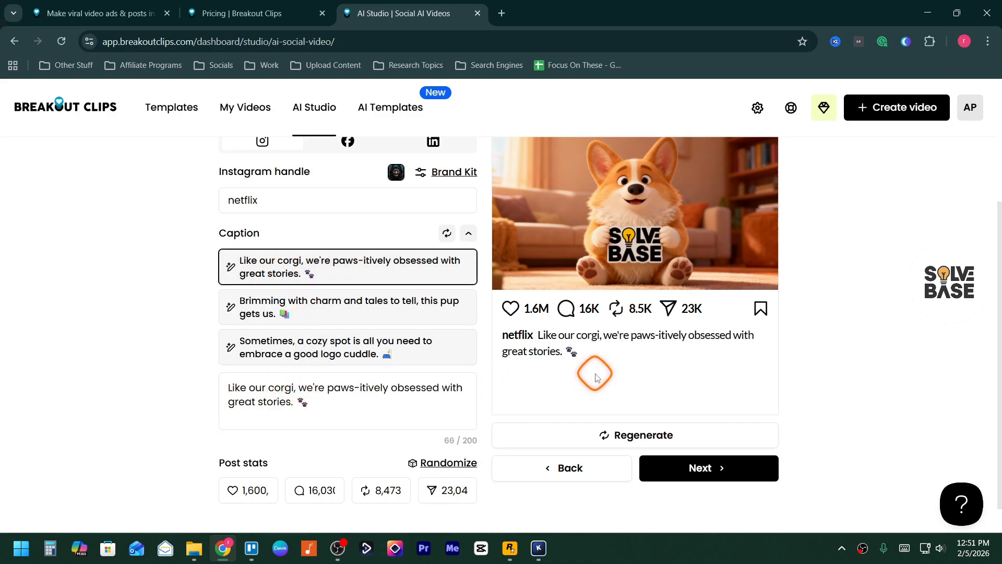
# Step: Randomize the engagement stats of the Instagram post
pyautogui.scroll(-1, 425, 418)
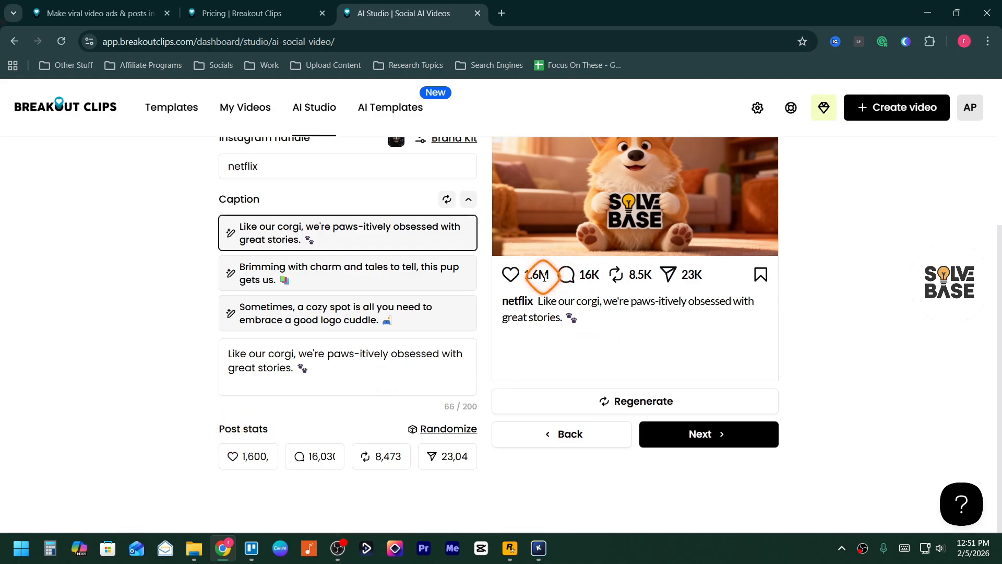
pyautogui.click(439, 429)
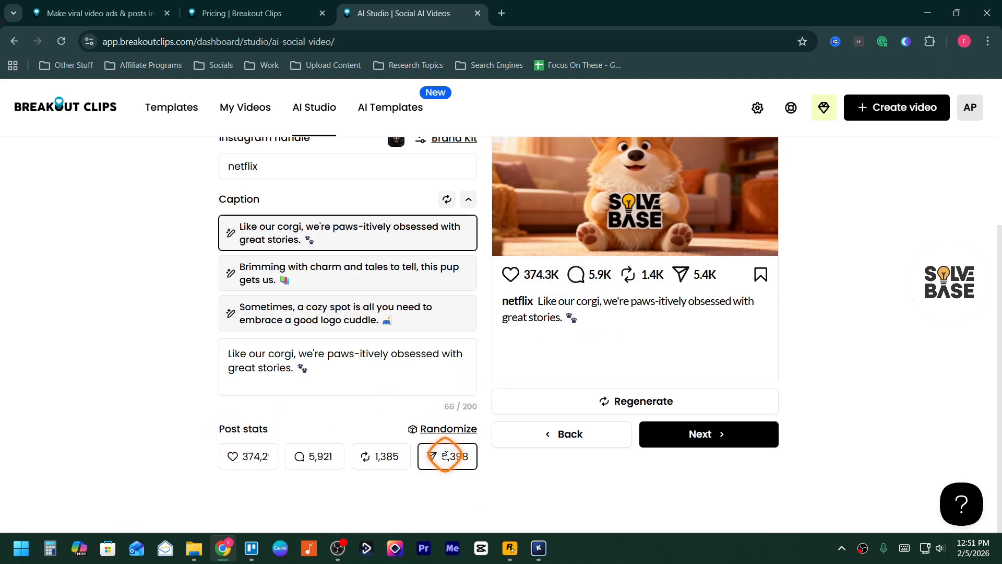
pyautogui.click(447, 456)
pyautogui.moveTo(449, 456); pyautogui.dragTo(442, 456)
# Step: Try hiding the social icons in the scene preview and restore them
pyautogui.scroll(3, 599, 223)
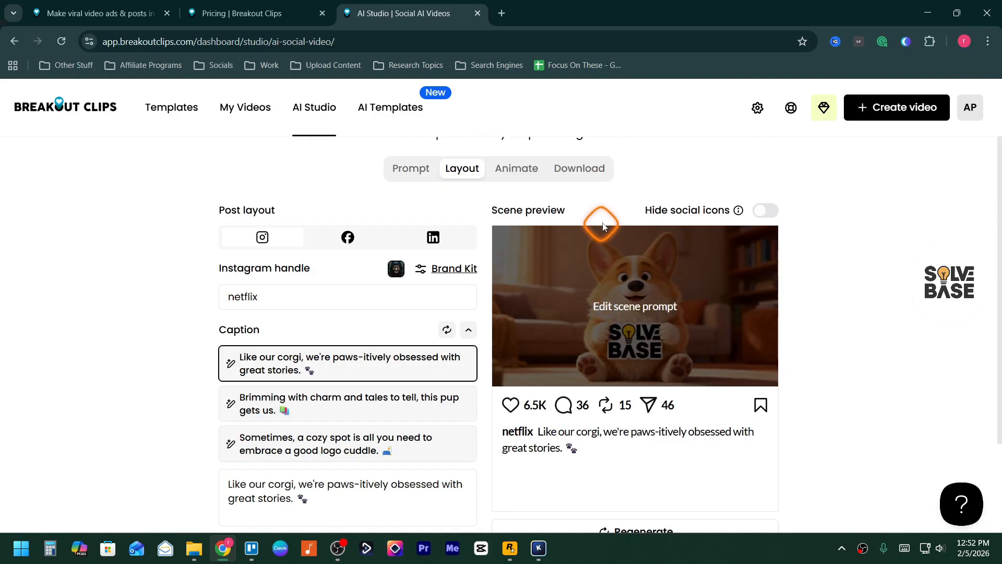
pyautogui.click(763, 216)
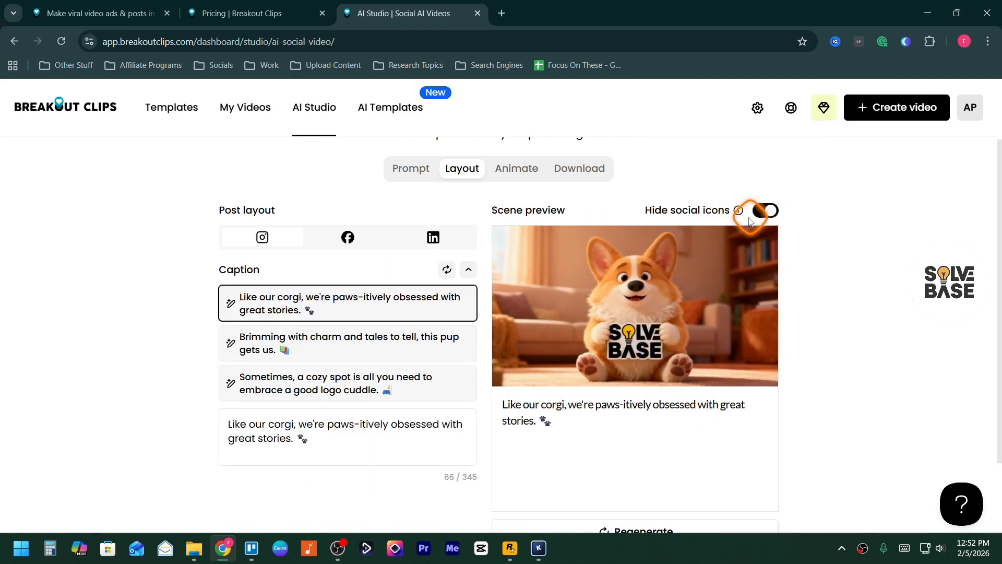
pyautogui.click(765, 213)
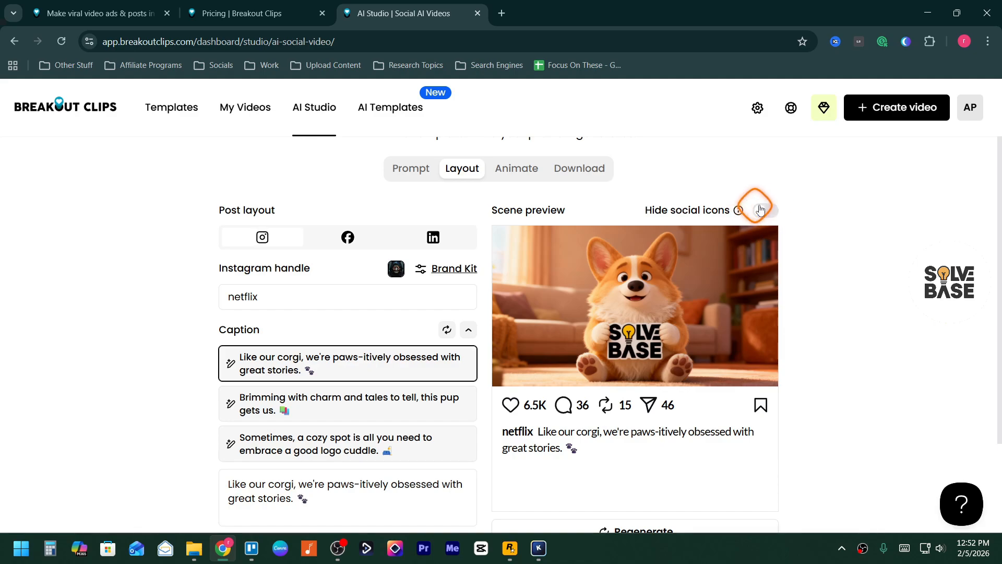
# Step: Proceed from the layout to the animation settings and set the video duration to 10 seconds, keeping 720p resolution
pyautogui.scroll(-3, 672, 375)
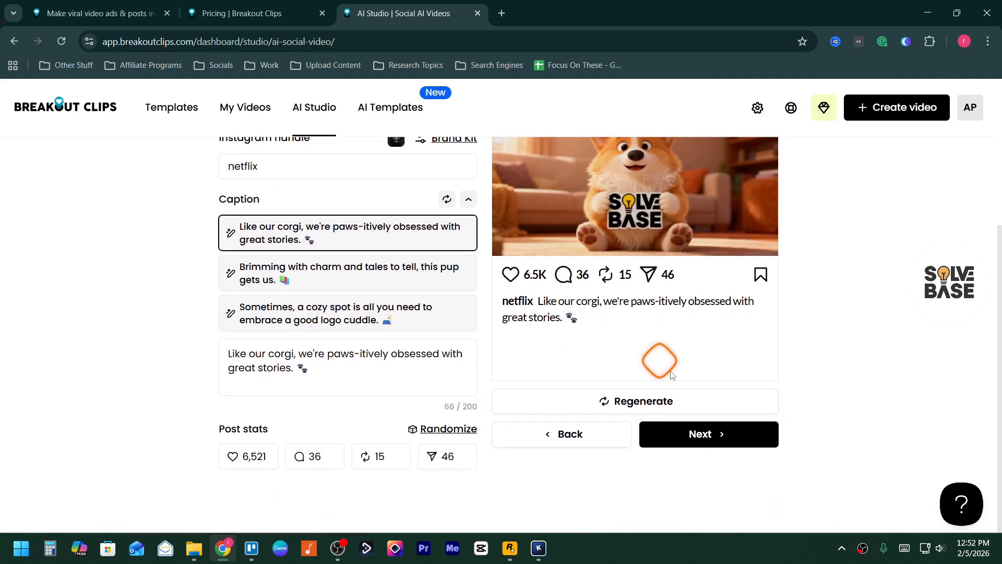
pyautogui.click(701, 442)
pyautogui.scroll(-1, 627, 309)
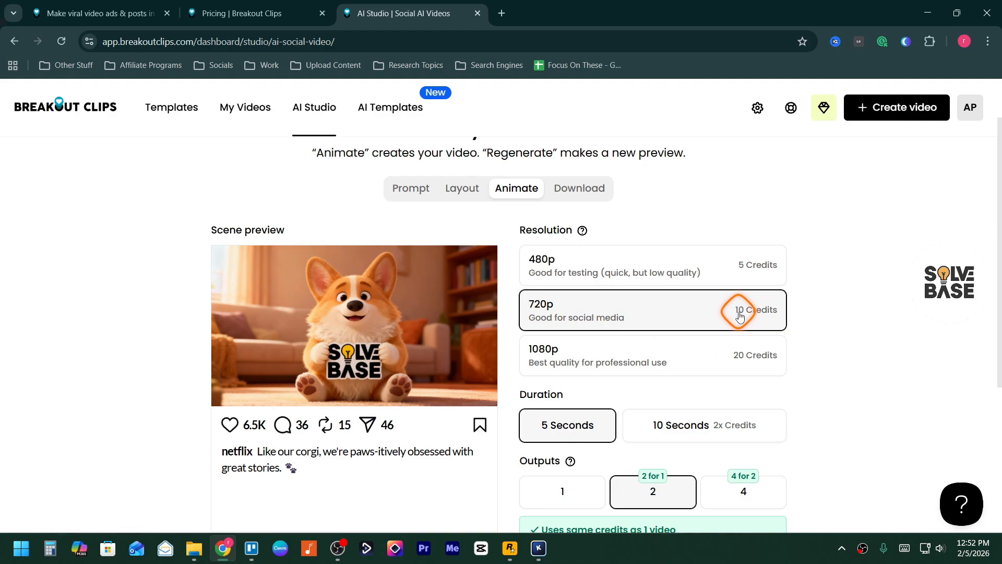
pyautogui.scroll(-1, 559, 333)
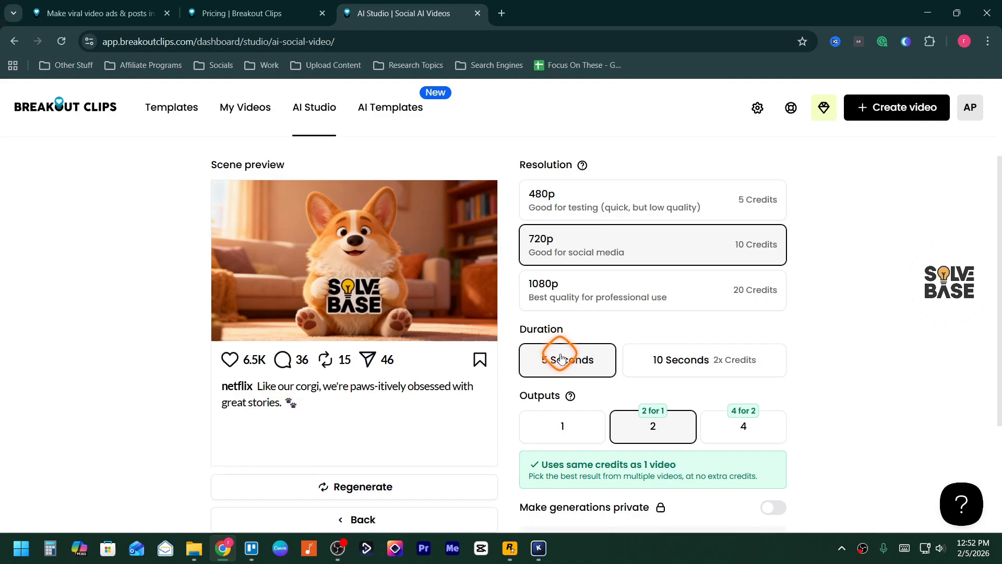
pyautogui.click(679, 359)
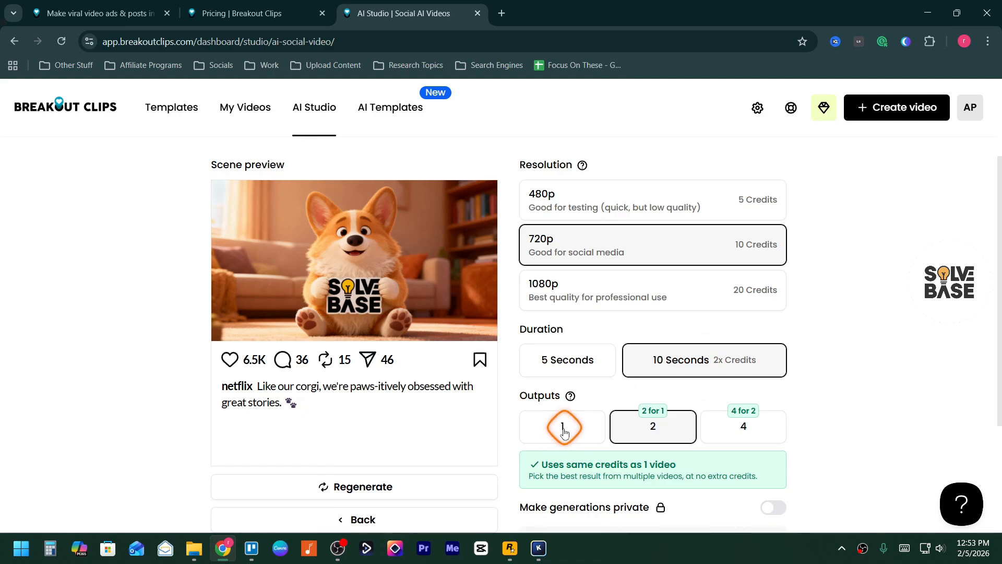
# Step: Compare one output with two, keep 2 outputs, and make the generations private
pyautogui.scroll(-3, 564, 427)
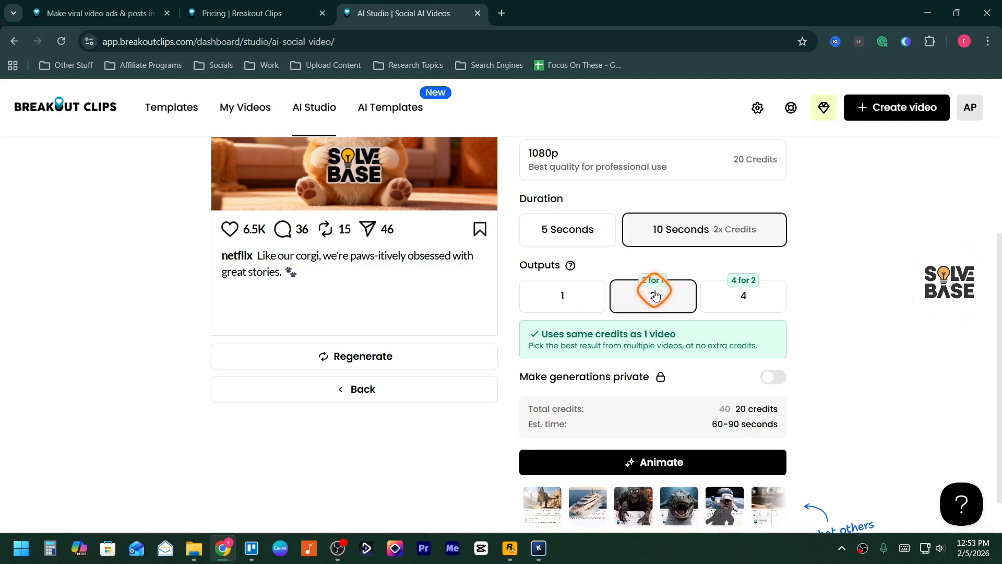
pyautogui.click(563, 297)
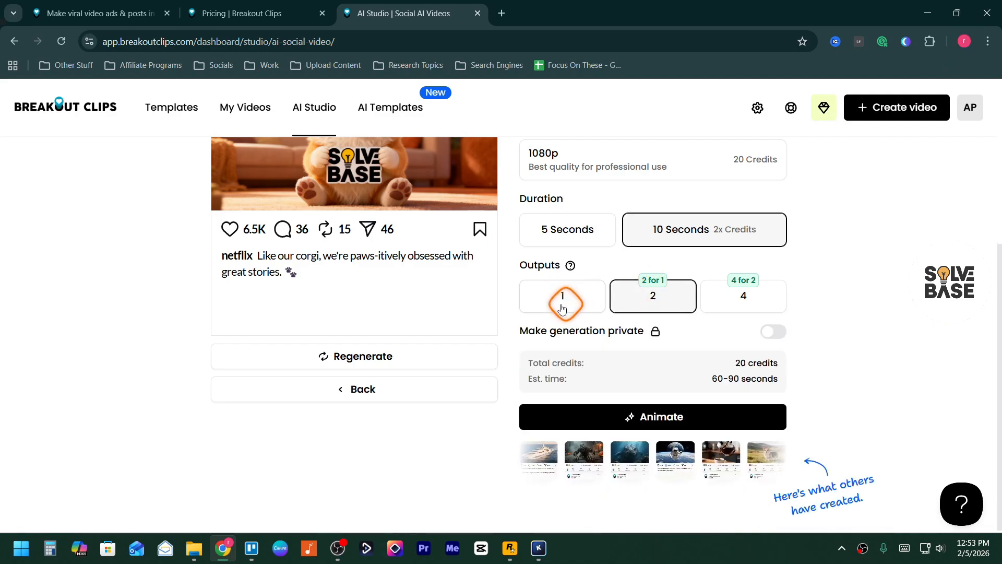
pyautogui.click(649, 299)
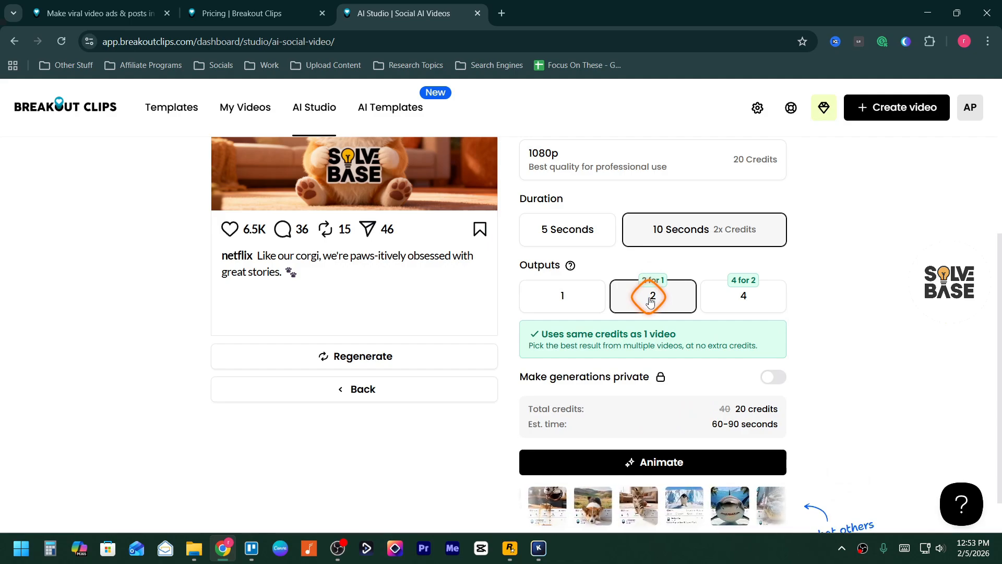
pyautogui.moveTo(720, 409); pyautogui.dragTo(725, 409)
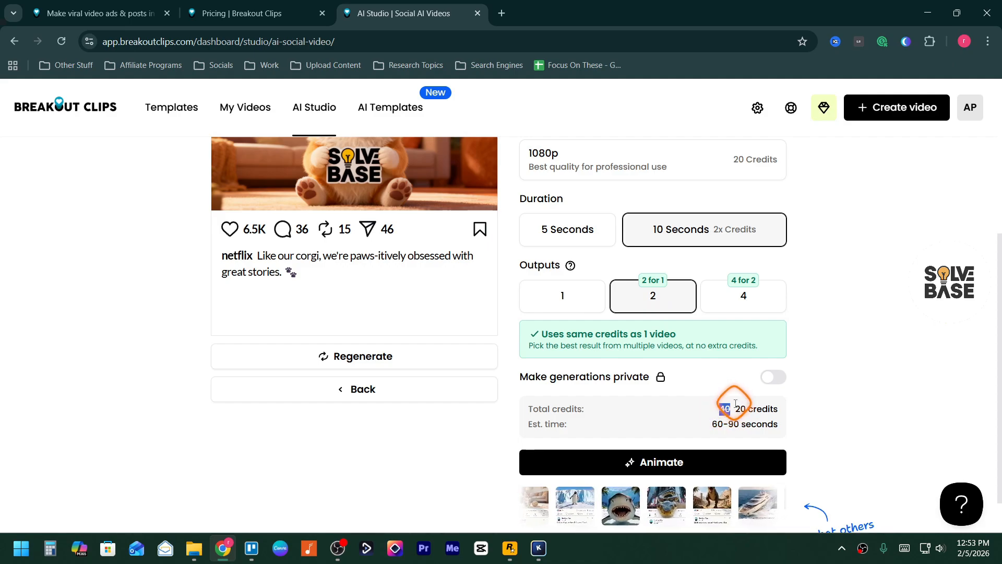
pyautogui.scroll(-1, 704, 301)
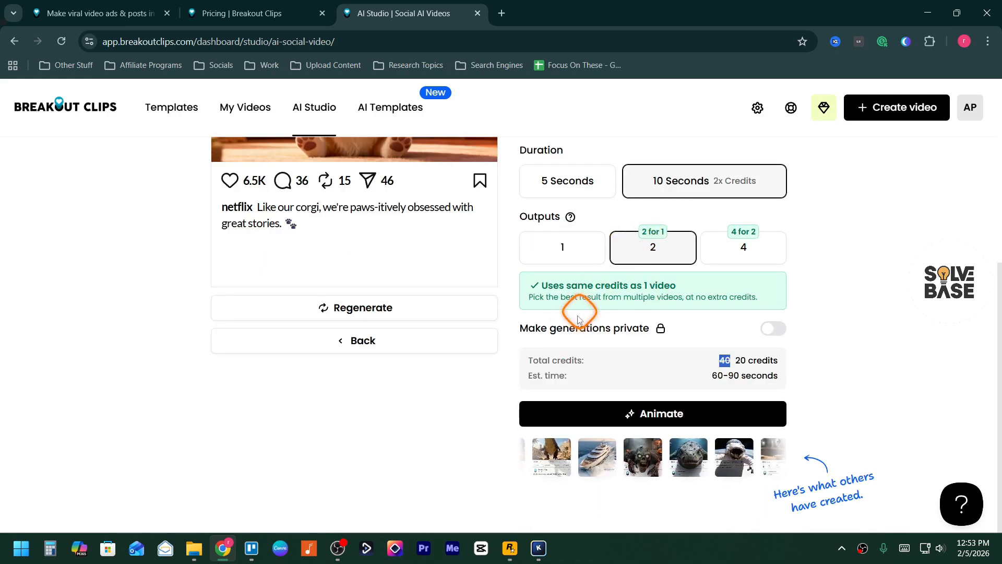
pyautogui.click(775, 329)
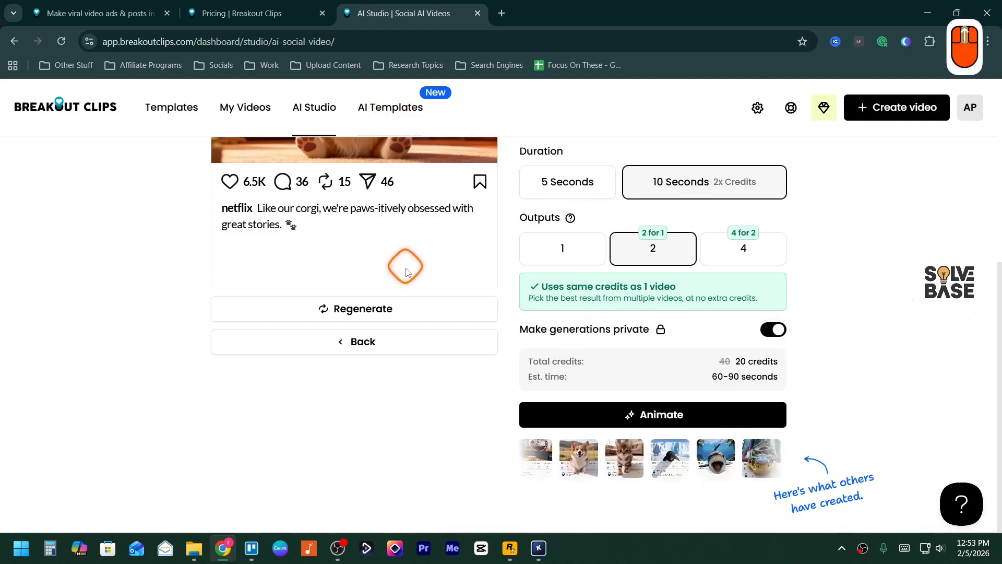
# Step: Review the animation settings and available AI credits, and start animating the corgi scene
pyautogui.scroll(5, 334, 342)
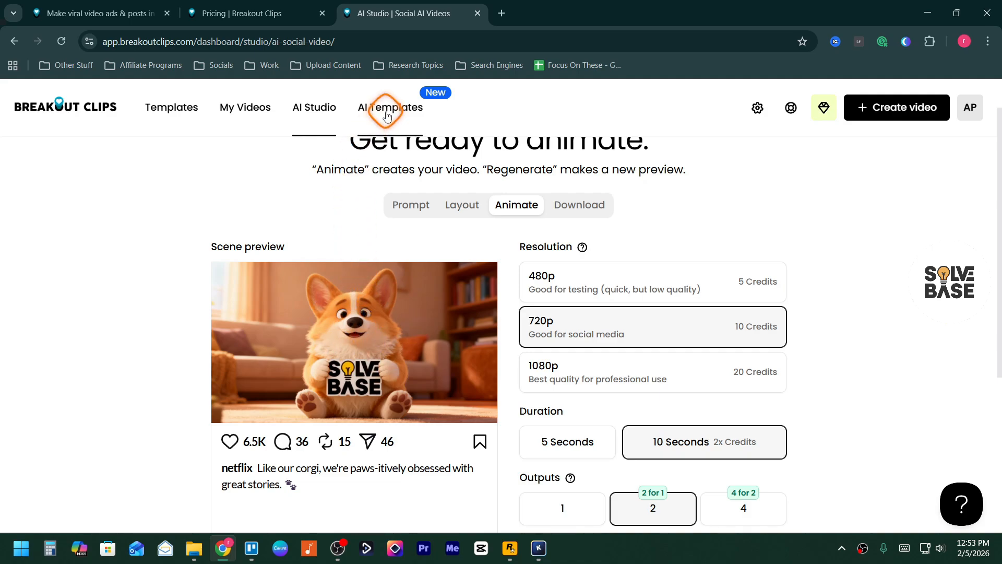
pyautogui.scroll(-5, 434, 322)
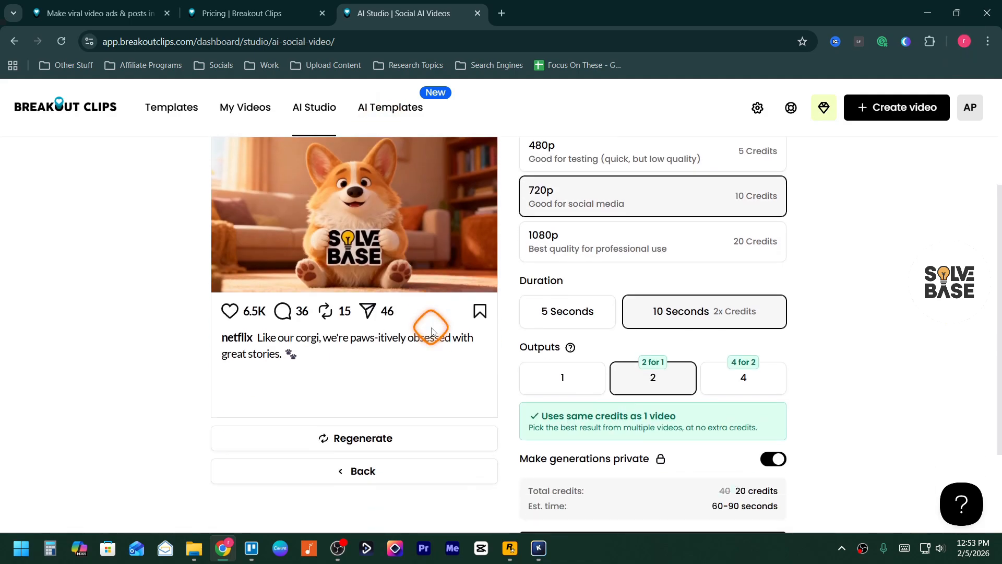
pyautogui.scroll(1, 470, 316)
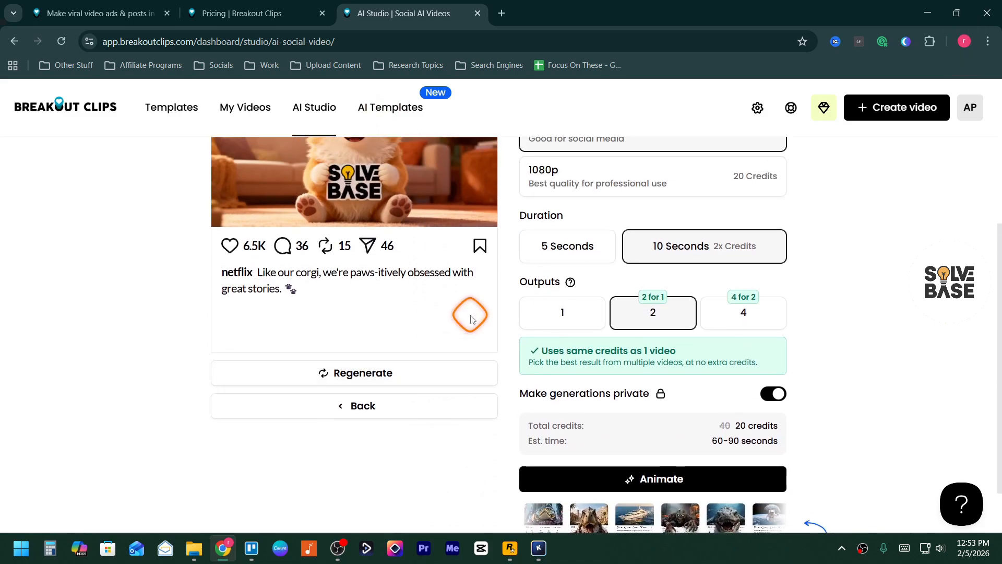
pyautogui.scroll(-1, 467, 316)
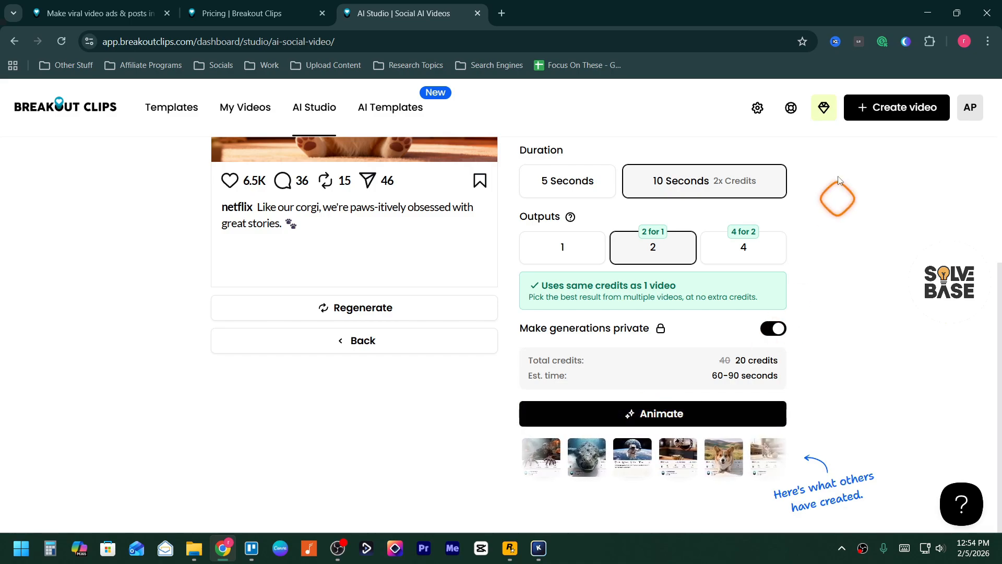
pyautogui.click(824, 108)
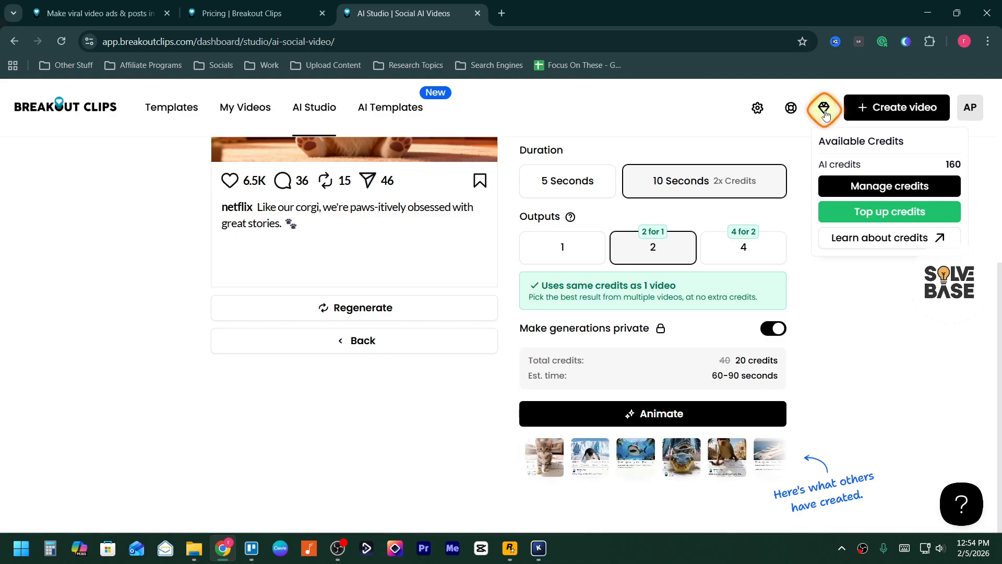
pyautogui.click(650, 413)
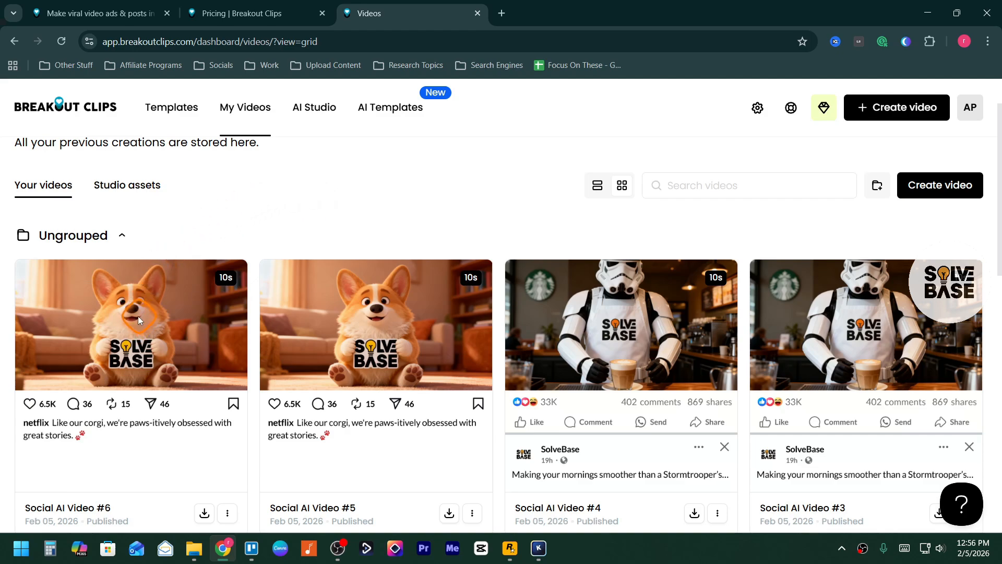
# Step: Preview the two generated corgi videos among the saved videos and open Social AI Video #5
pyautogui.moveTo(202, 311)
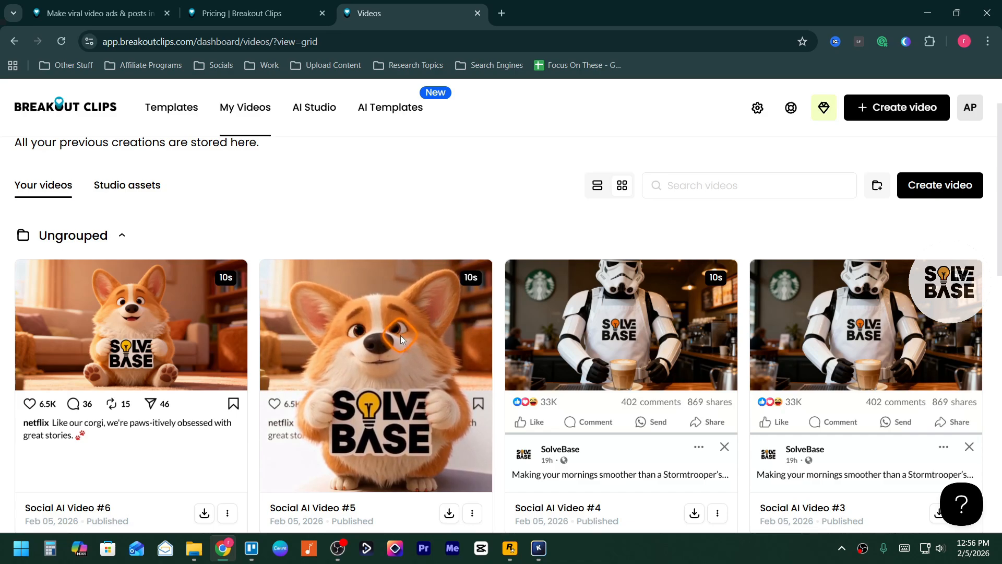
pyautogui.scroll(-1, 399, 335)
pyautogui.click(376, 292)
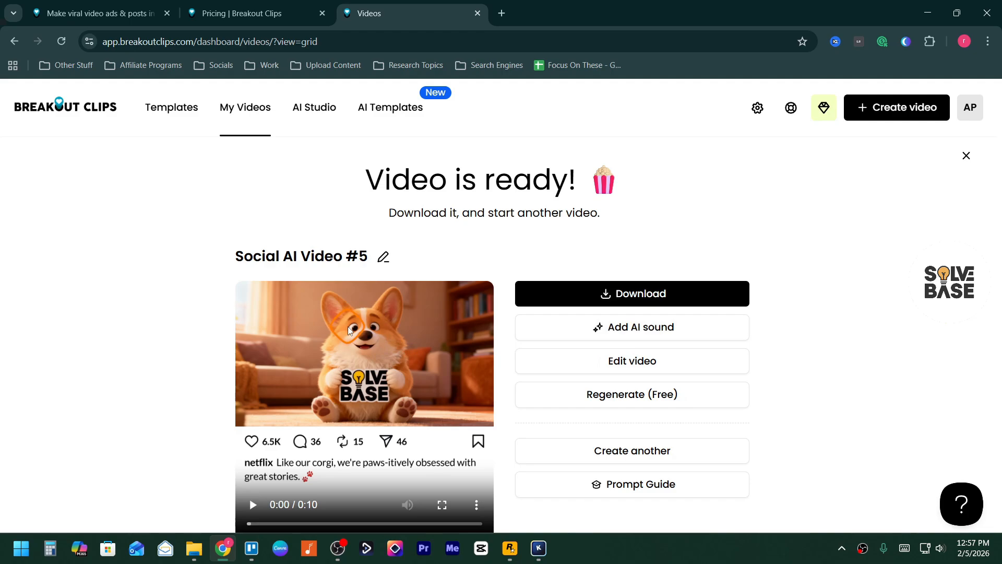
# Step: Add AI sound to the corgi video and play the version with sound
pyautogui.click(634, 326)
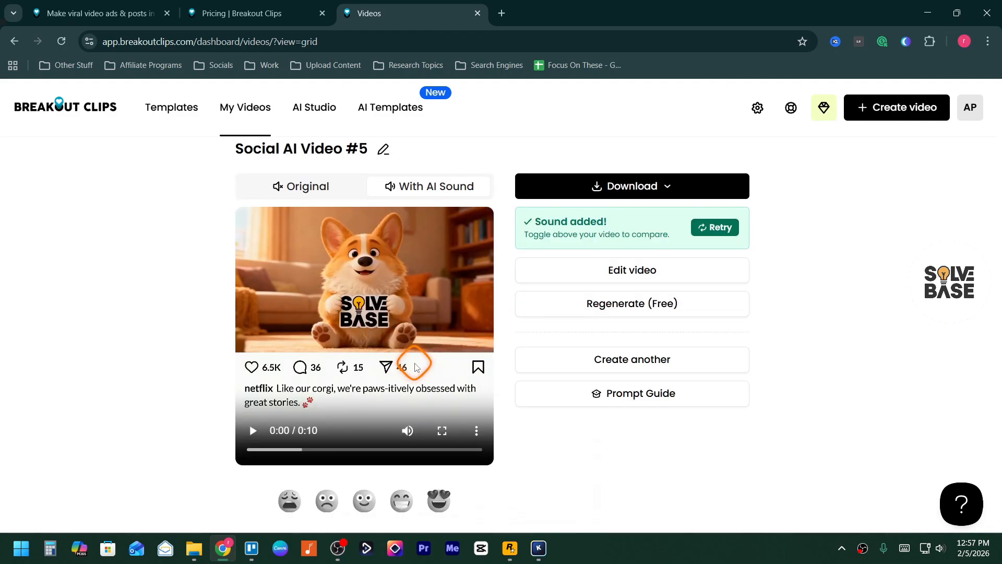
pyautogui.click(254, 430)
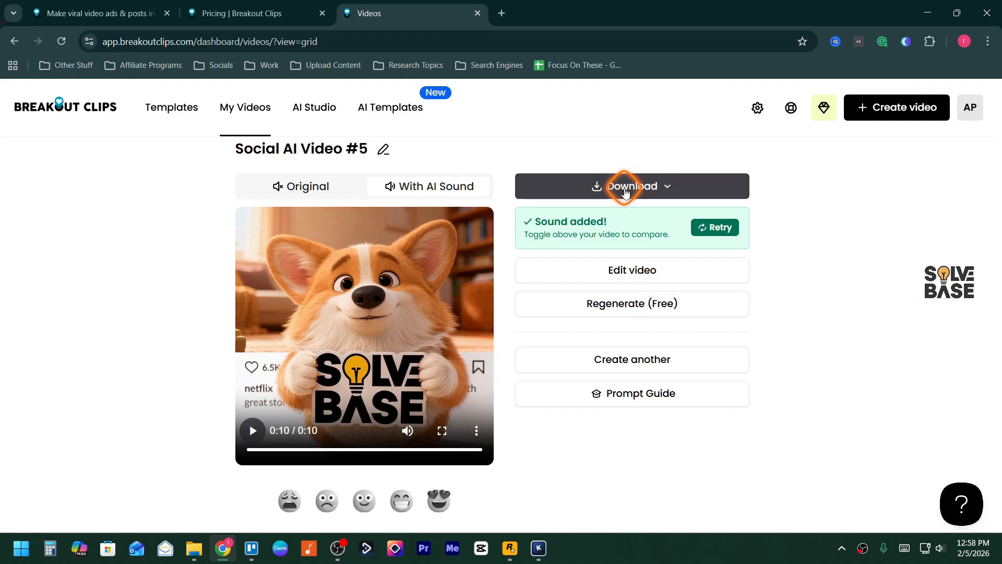
# Step: Download the corgi video in the version with AI sound and dismiss the downloads list
pyautogui.click(663, 192)
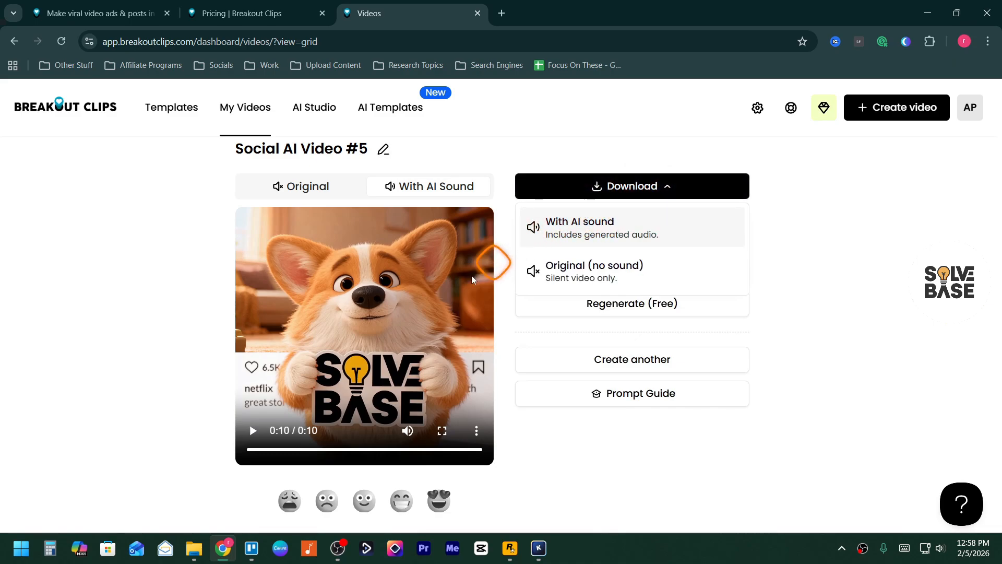
pyautogui.click(578, 225)
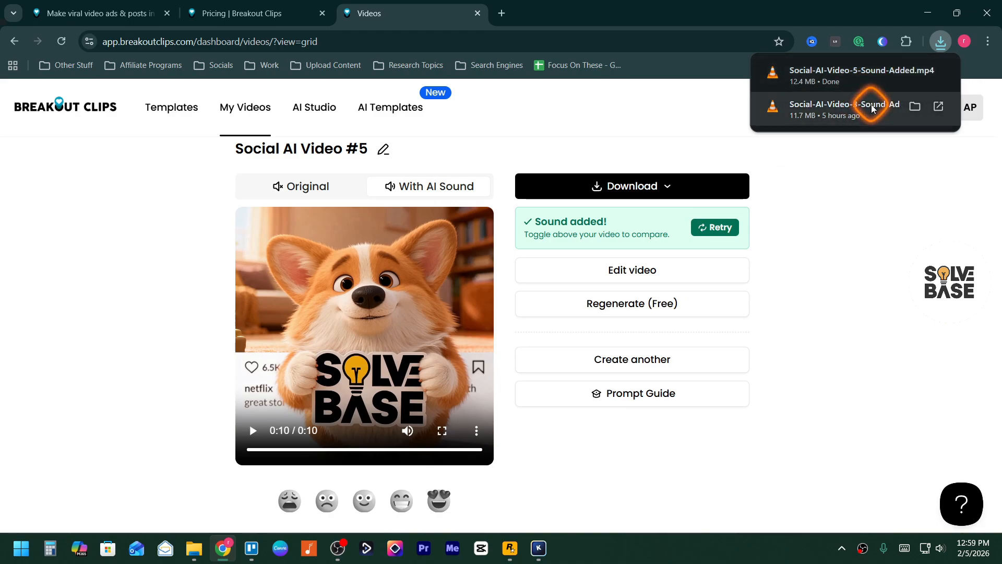
pyautogui.click(544, 154)
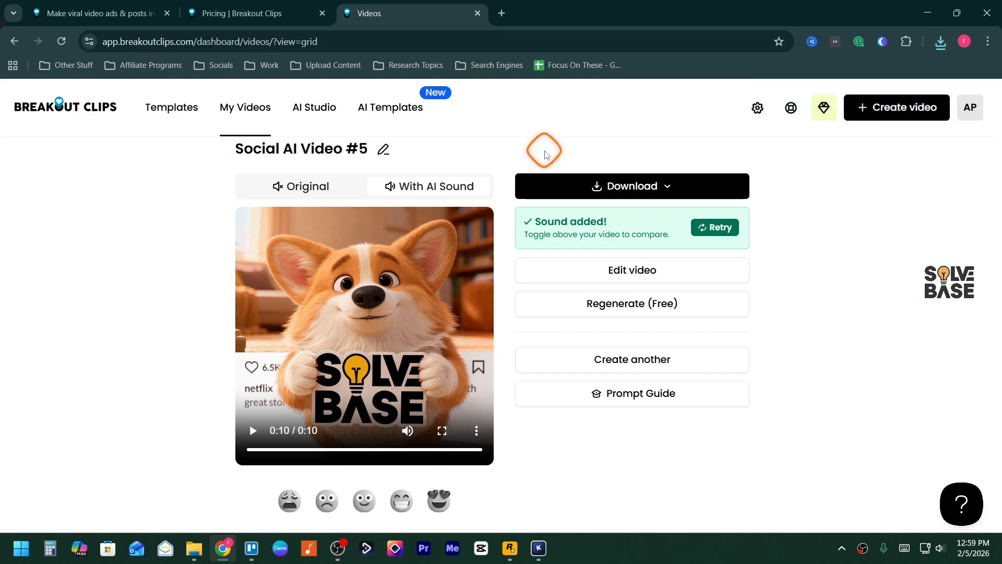